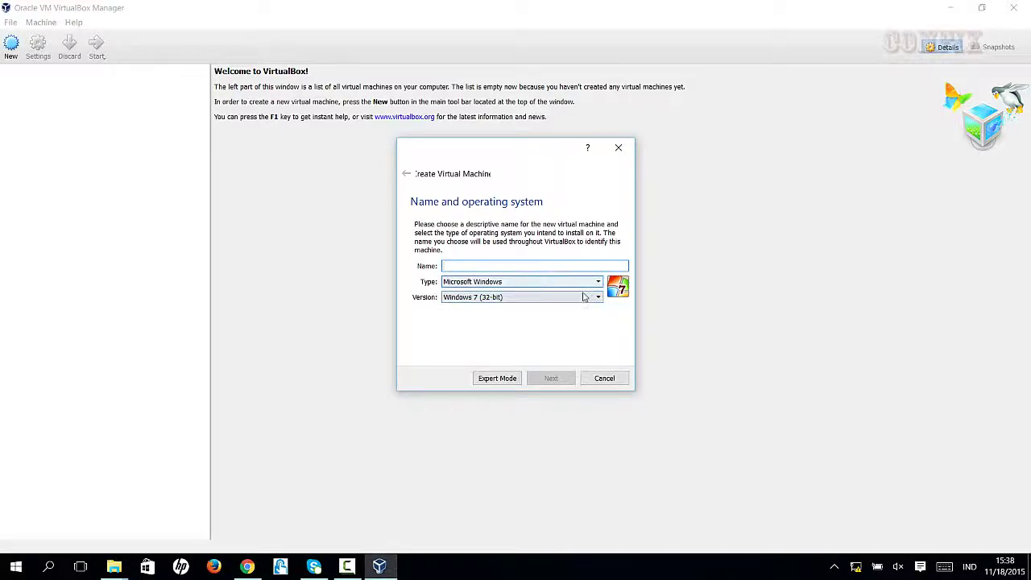
# Keep Windows 7 (32-bit) as the version, name the machine Win7-32, and continue
pyautogui.click(594, 297)
pyautogui.moveTo(598, 344); pyautogui.dragTo(597, 377)
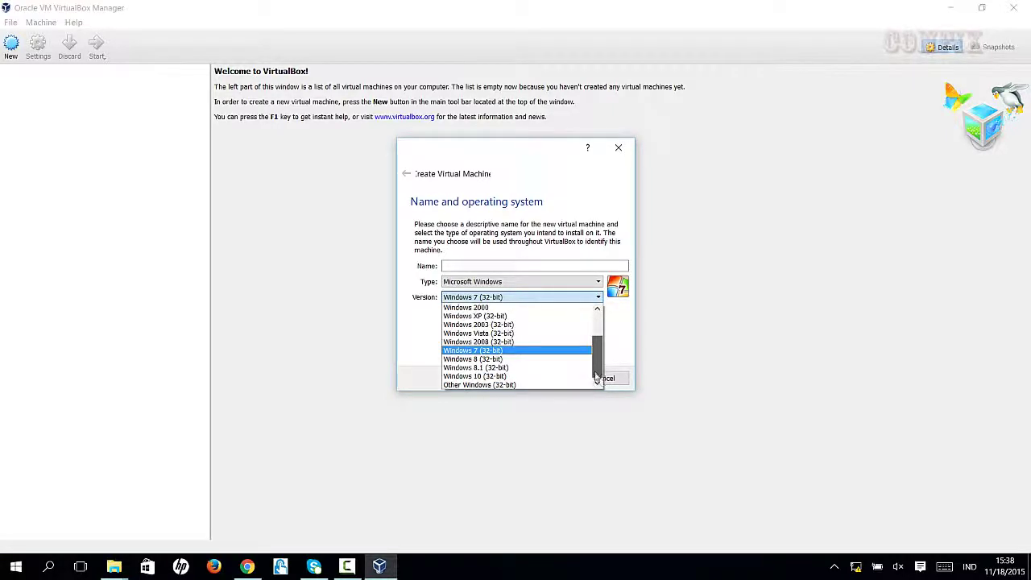
pyautogui.click(508, 350)
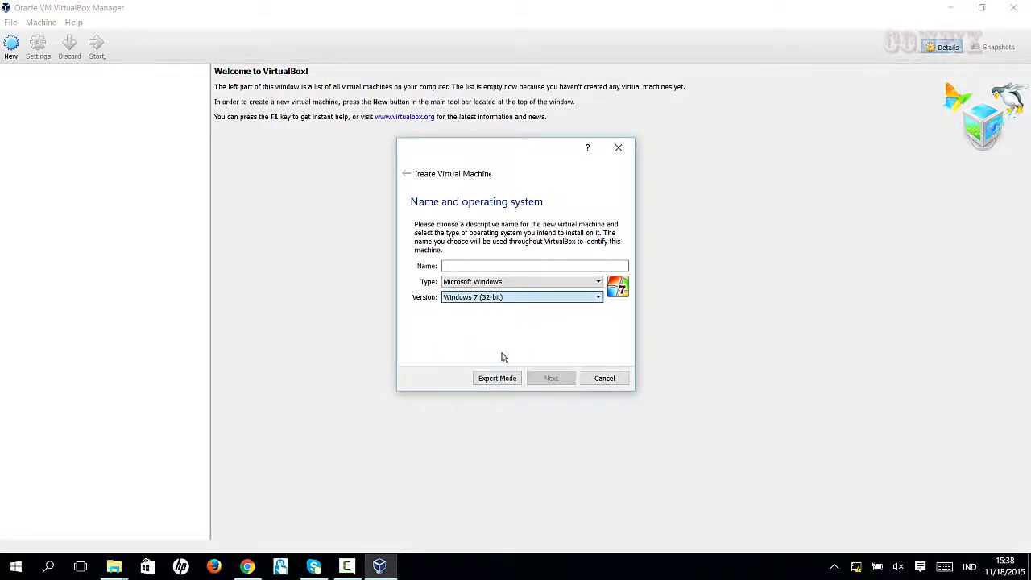
pyautogui.click(463, 265)
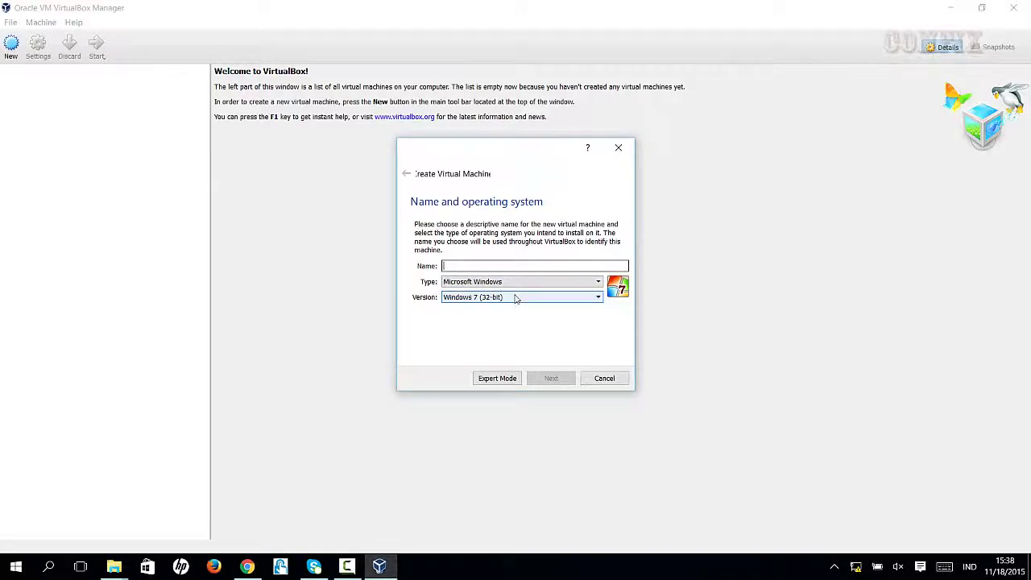
pyautogui.write('Win7-32')
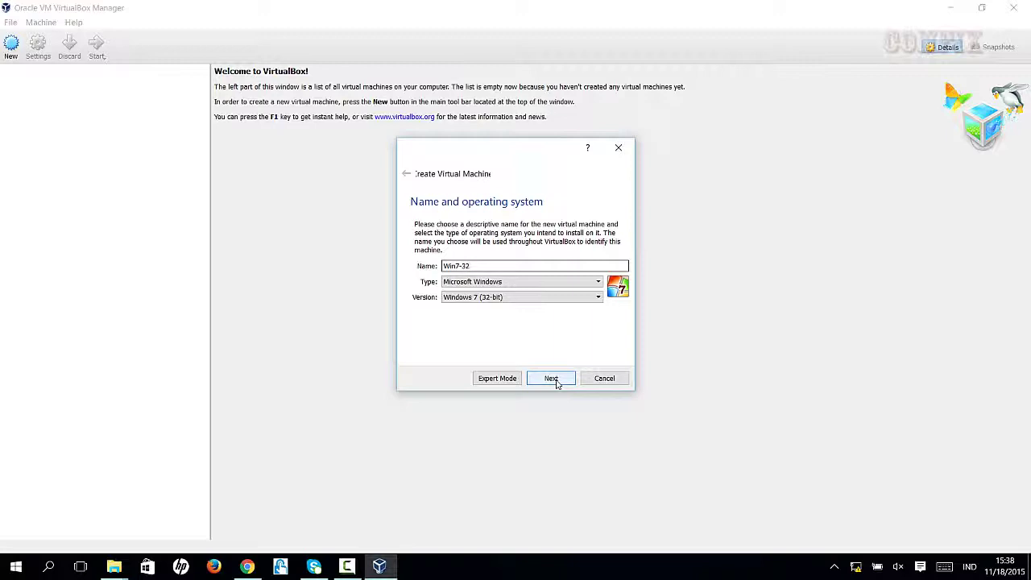
pyautogui.click(553, 380)
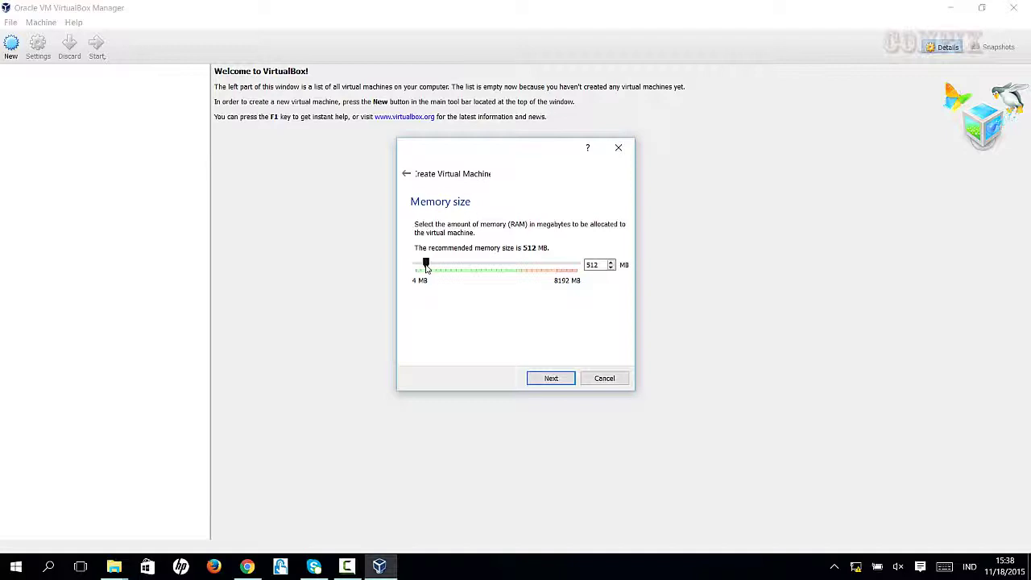
# Set the memory size slider to 2048 MB and go on to the hard disk step
pyautogui.moveTo(426, 264); pyautogui.dragTo(458, 266)
pyautogui.click(553, 378)
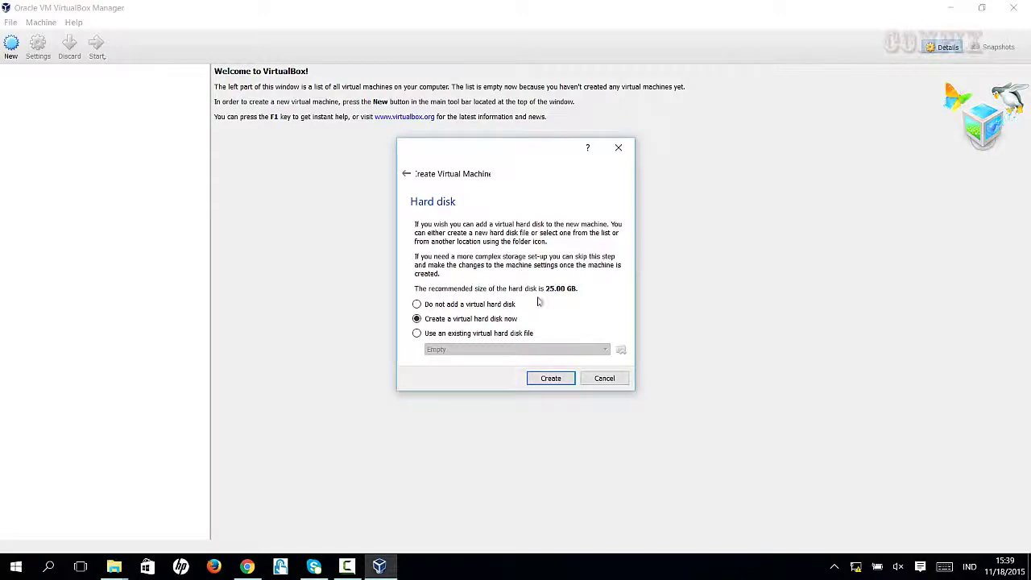
# Keep 'Create a virtual hard disk now' and start the disk wizard
pyautogui.click(548, 380)
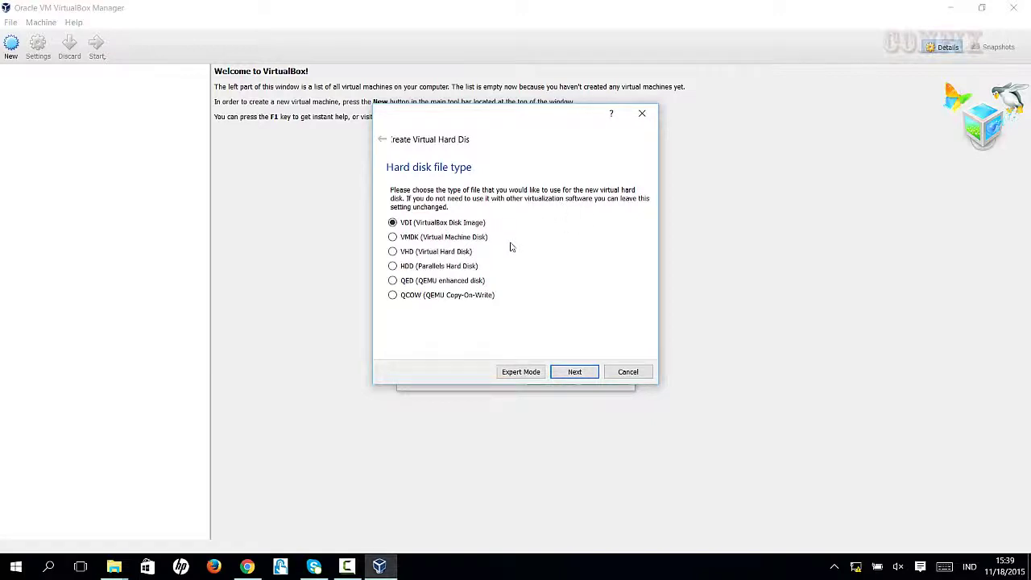
# Keep VDI and dynamic allocation, then create the 25.00 GB Win7-32 disk
pyautogui.click(575, 372)
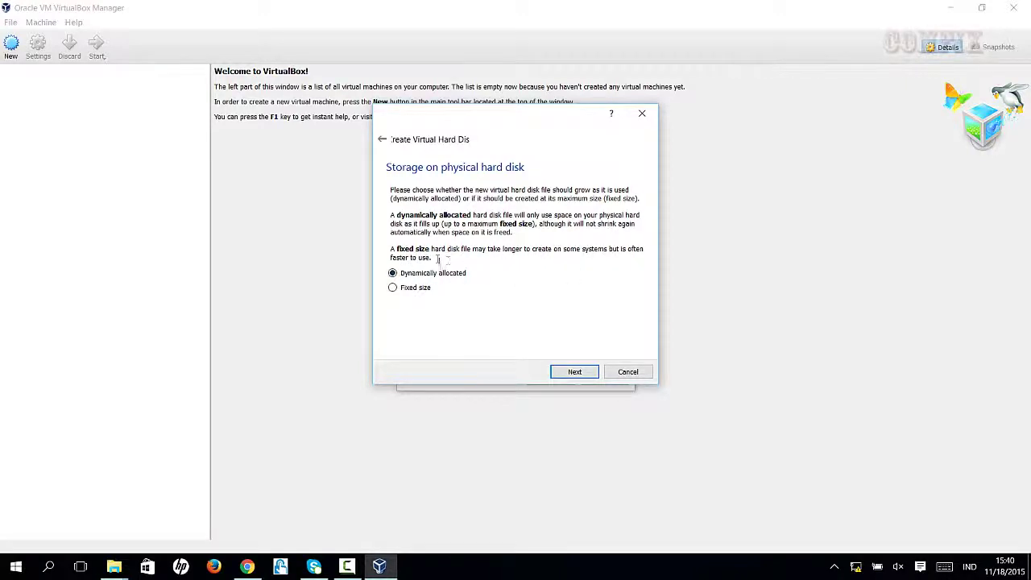
pyautogui.click(569, 374)
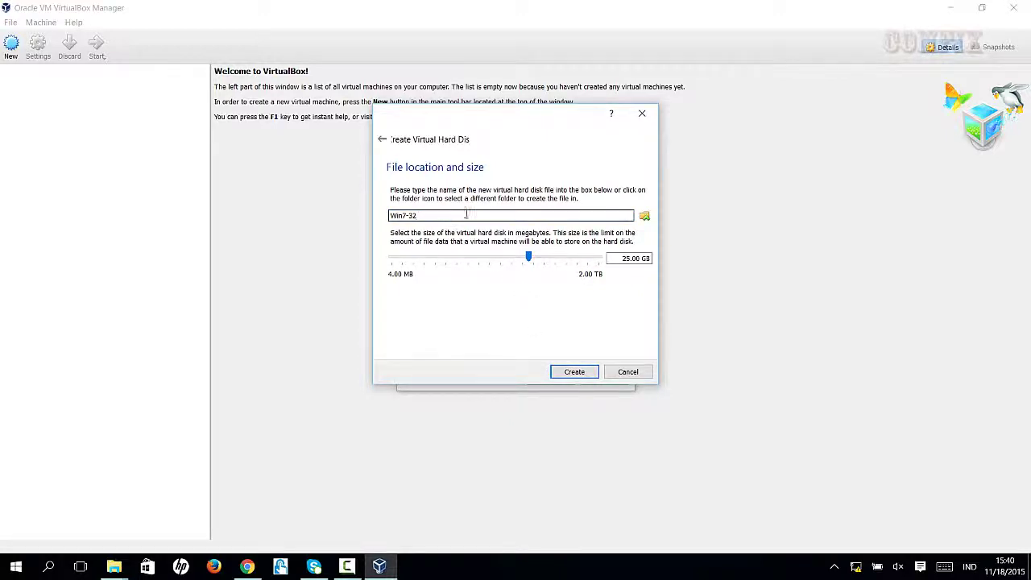
pyautogui.click(521, 212)
pyautogui.moveTo(544, 260)
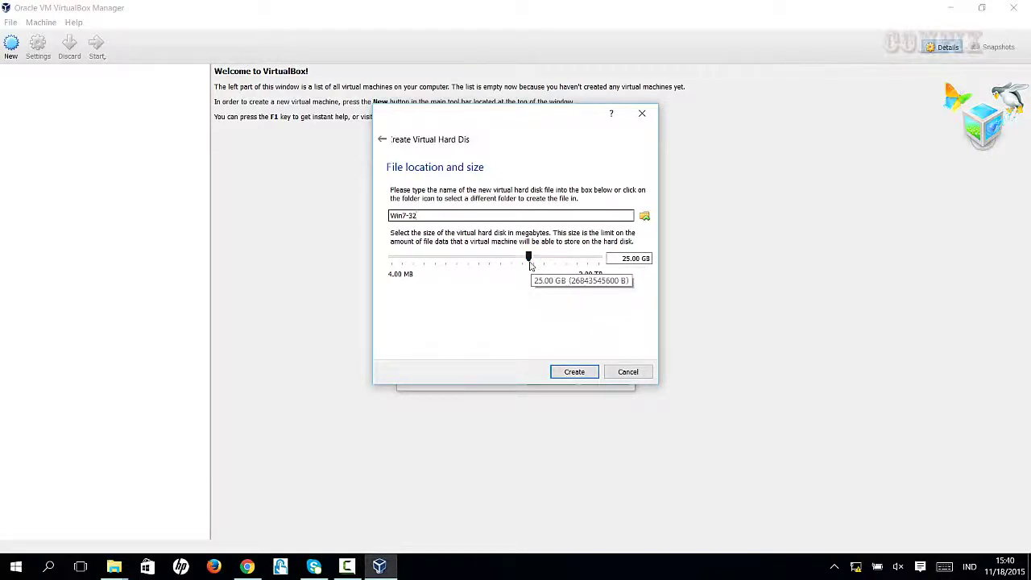
pyautogui.click(574, 373)
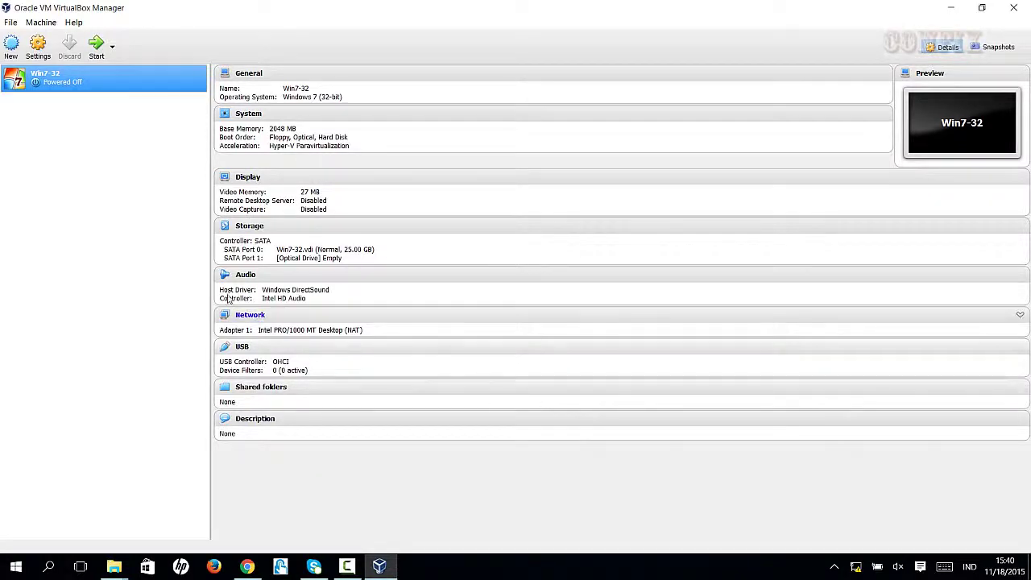
# Start the Win7-32 machine from the VirtualBox Manager list
pyautogui.doubleClick(90, 82)
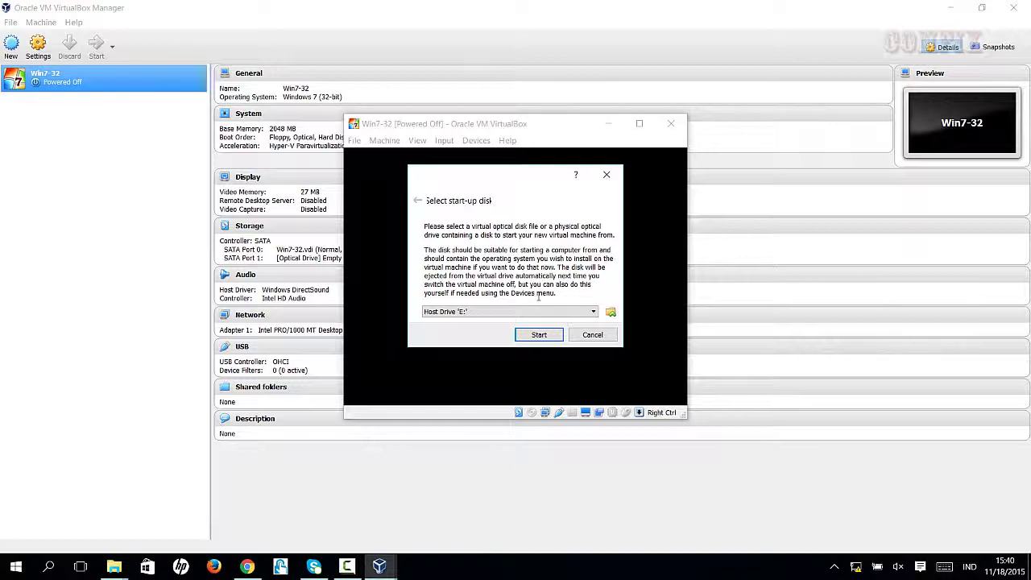
# Cancel the disk image browser and boot from Host Drive 'E:' as the start-up disk
pyautogui.click(593, 314)
pyautogui.click(594, 314)
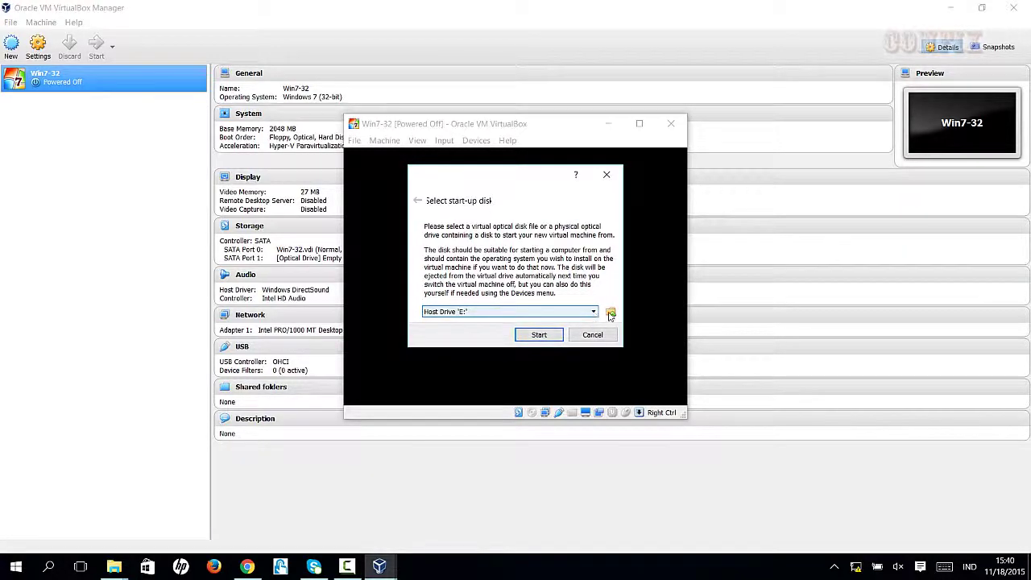
pyautogui.click(611, 313)
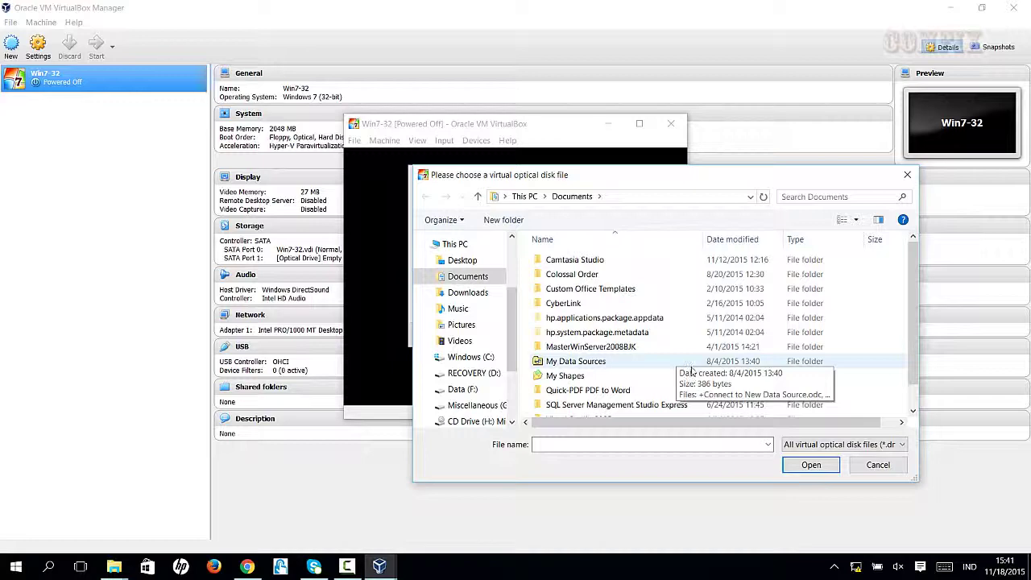
pyautogui.scroll(-1, 821, 359)
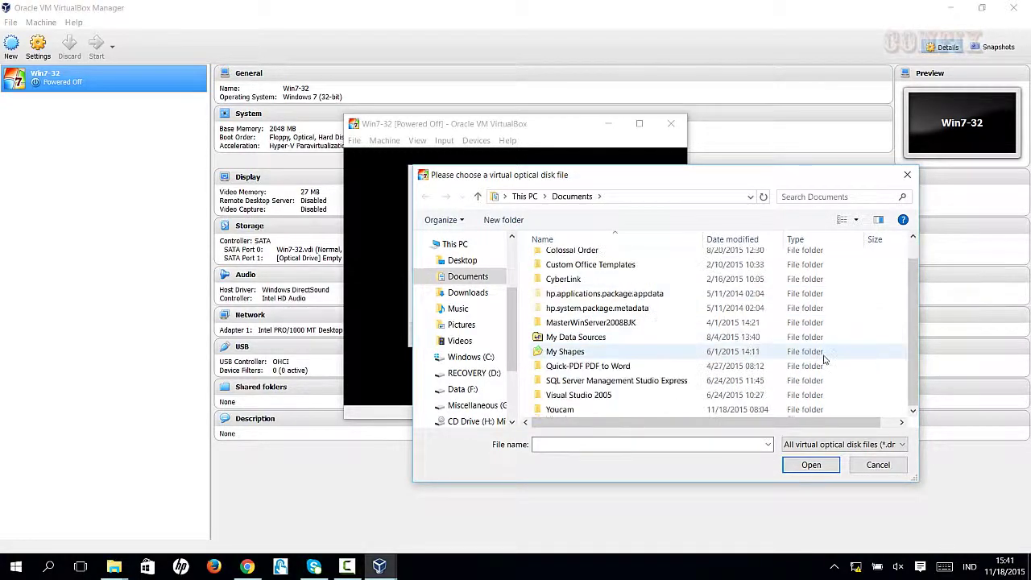
pyautogui.scroll(1, 829, 357)
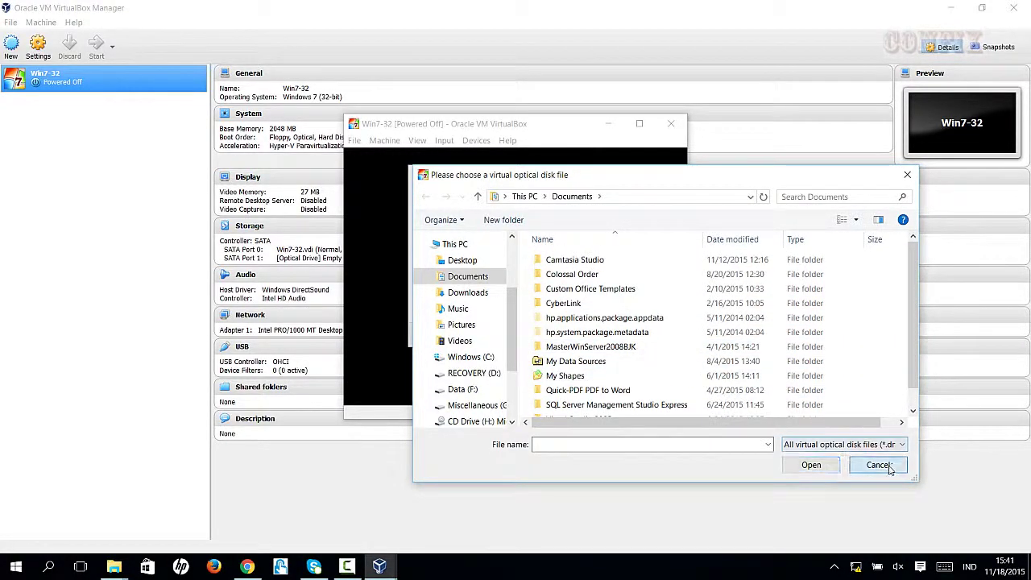
pyautogui.click(878, 465)
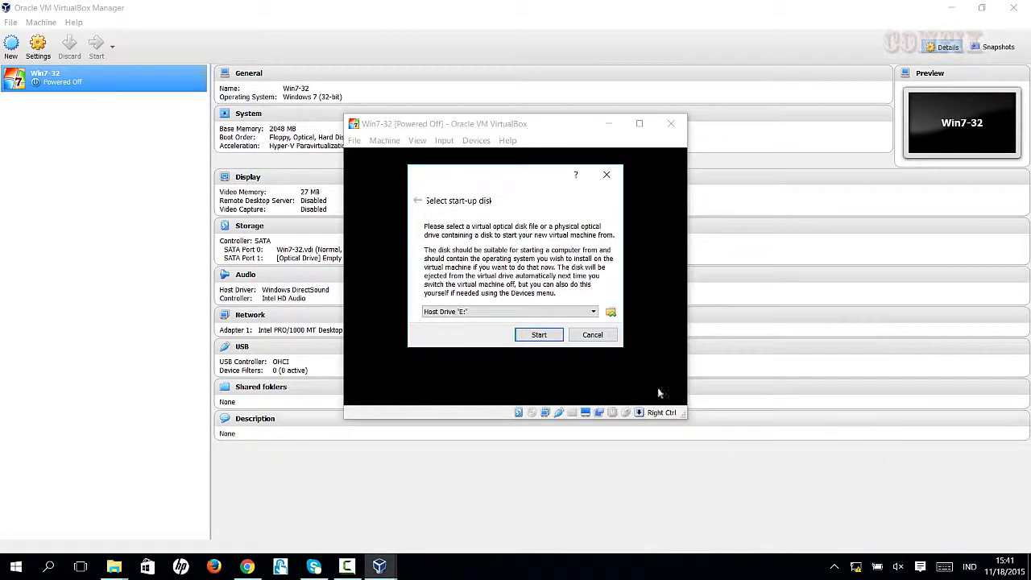
pyautogui.click(539, 335)
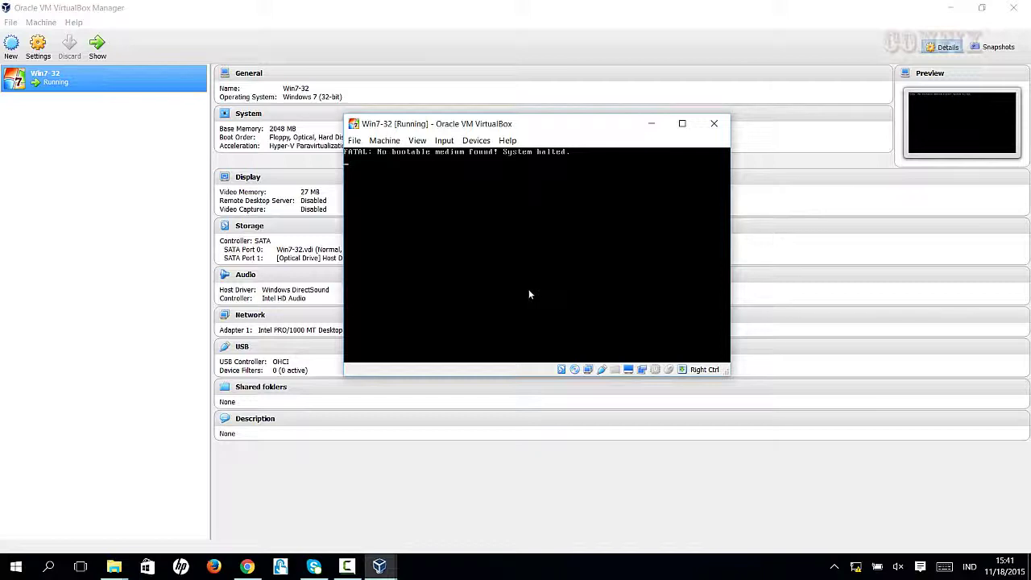
# Dismiss the mouse-capture Information notice without capturing the keyboard and mouse
pyautogui.click(462, 182)
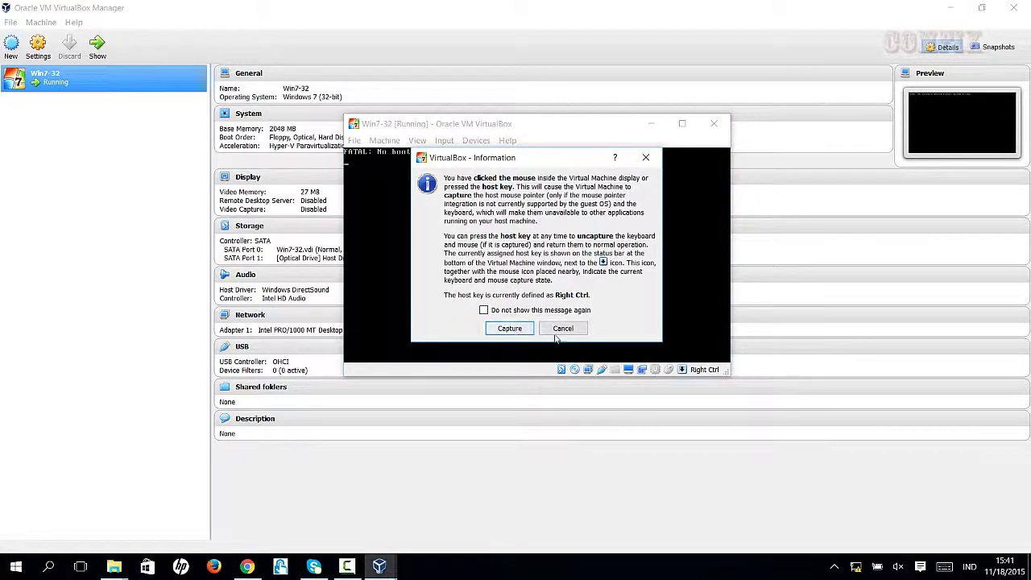
pyautogui.click(562, 328)
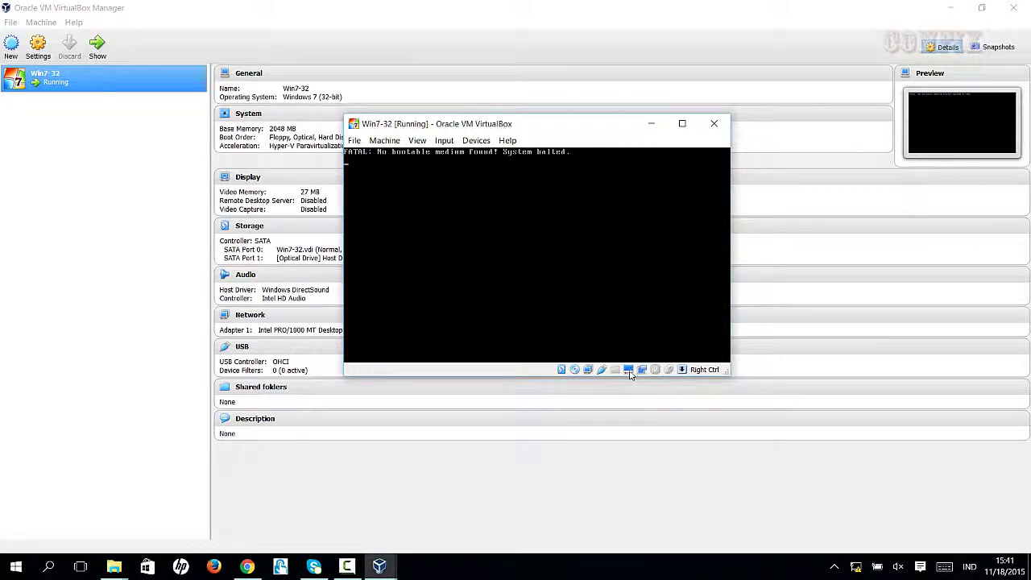
pyautogui.click(371, 154)
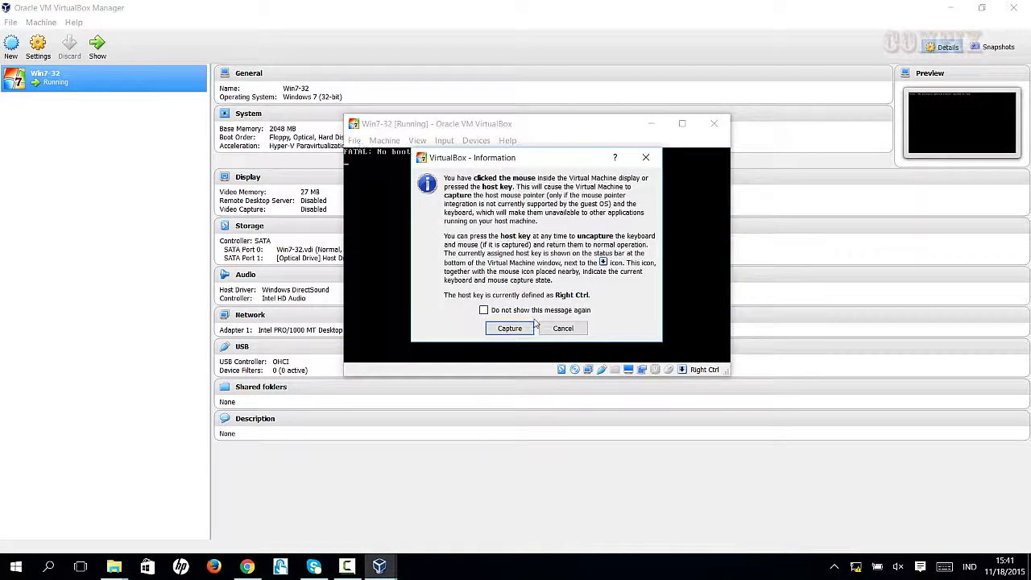
pyautogui.click(563, 328)
pyautogui.click(360, 145)
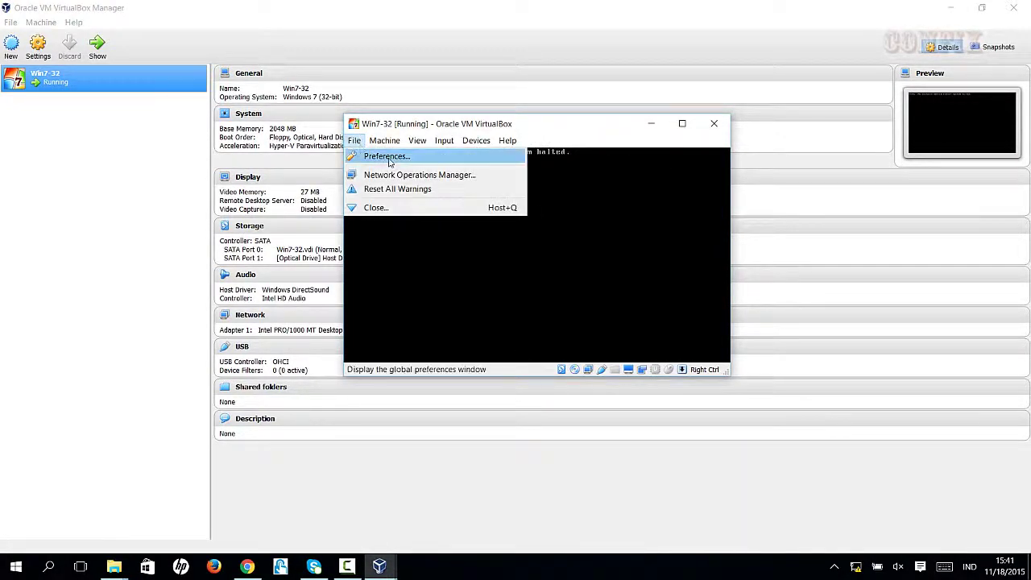
# Open and cancel Machine > Settings, then look through the View menu
pyautogui.click(395, 157)
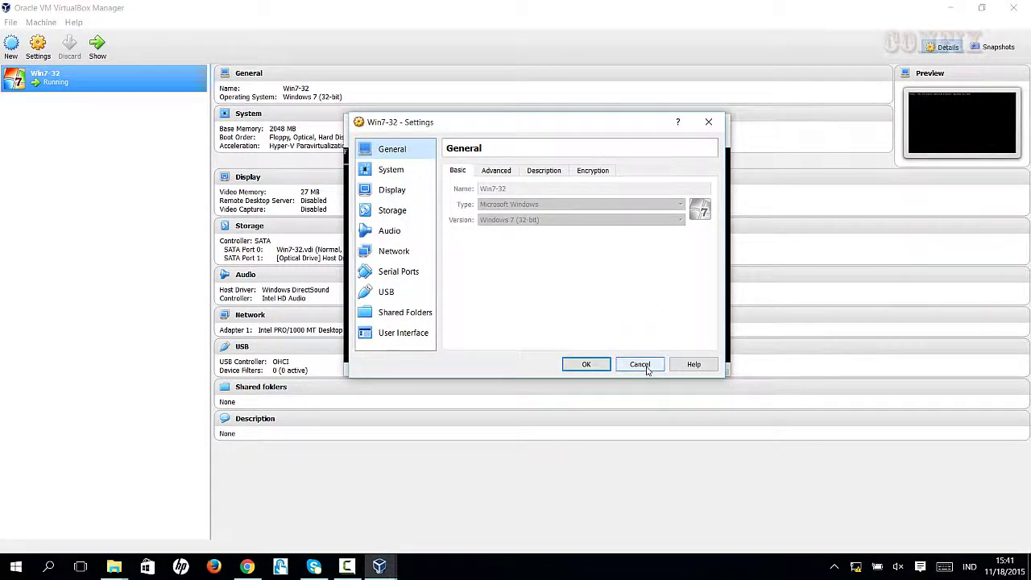
pyautogui.click(639, 364)
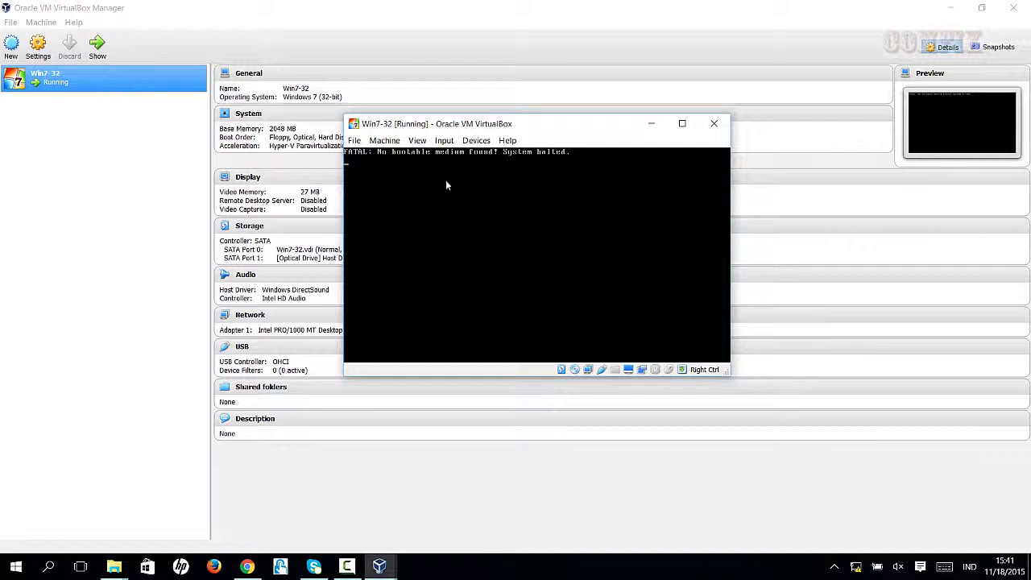
pyautogui.click(416, 141)
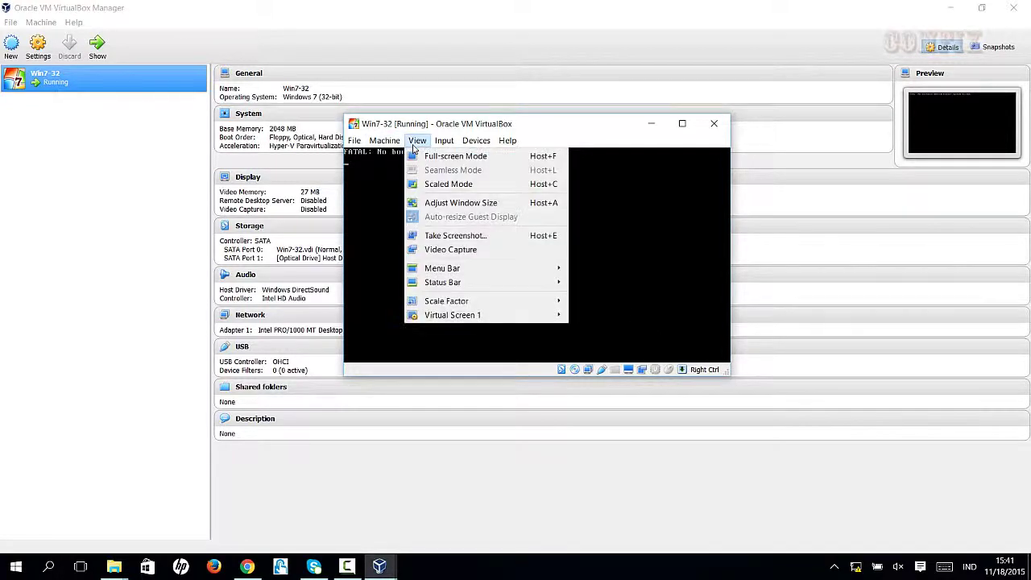
pyautogui.moveTo(451, 143)
pyautogui.moveTo(483, 145)
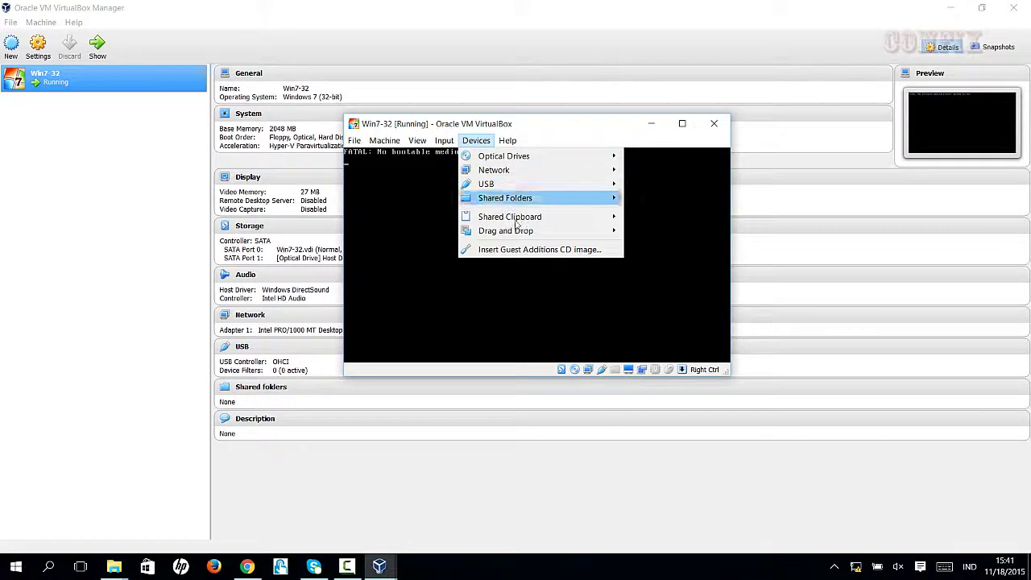
pyautogui.click(517, 250)
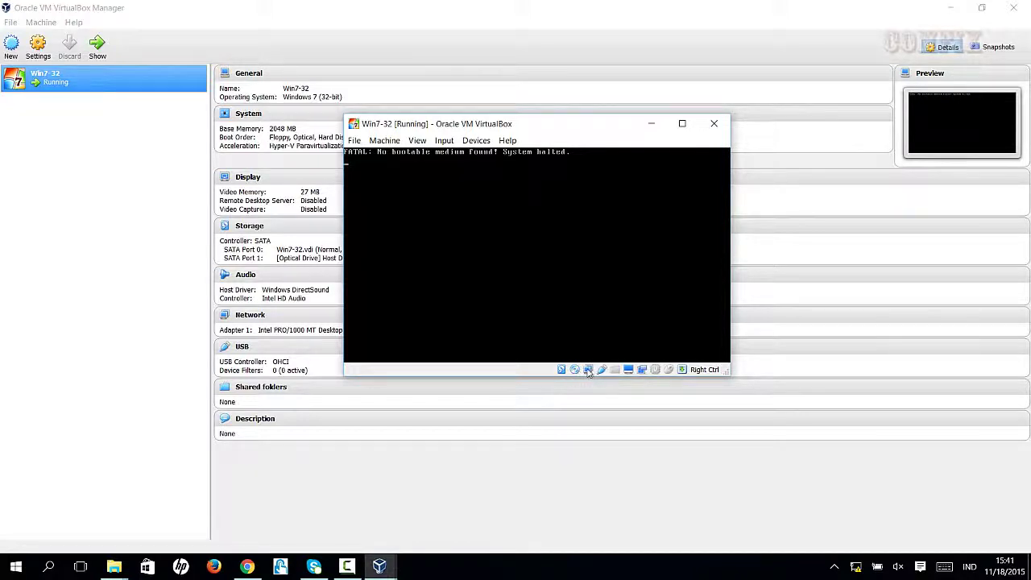
# Bring up the Devices > Optical Drives submenu
pyautogui.click(476, 140)
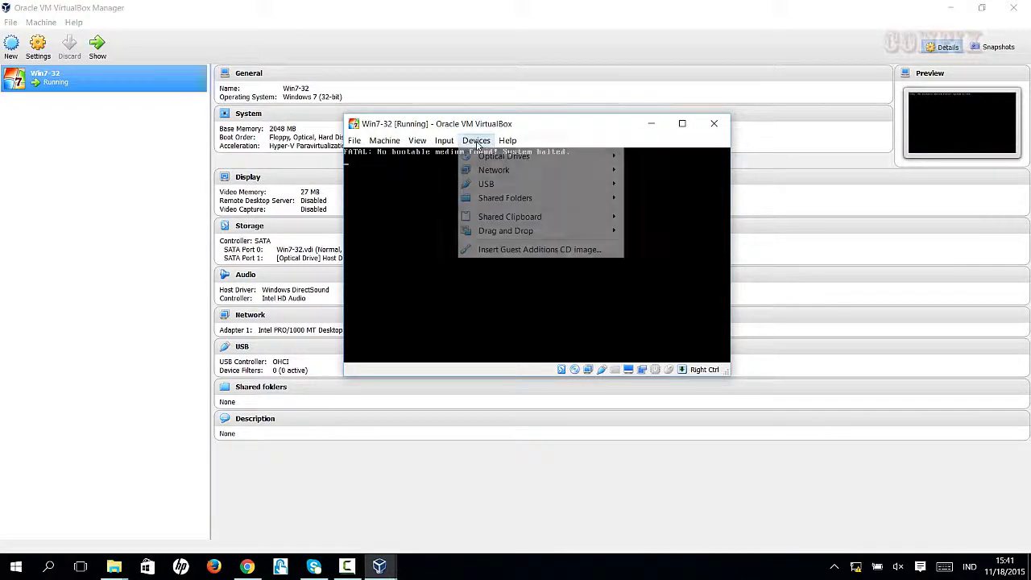
pyautogui.moveTo(483, 162)
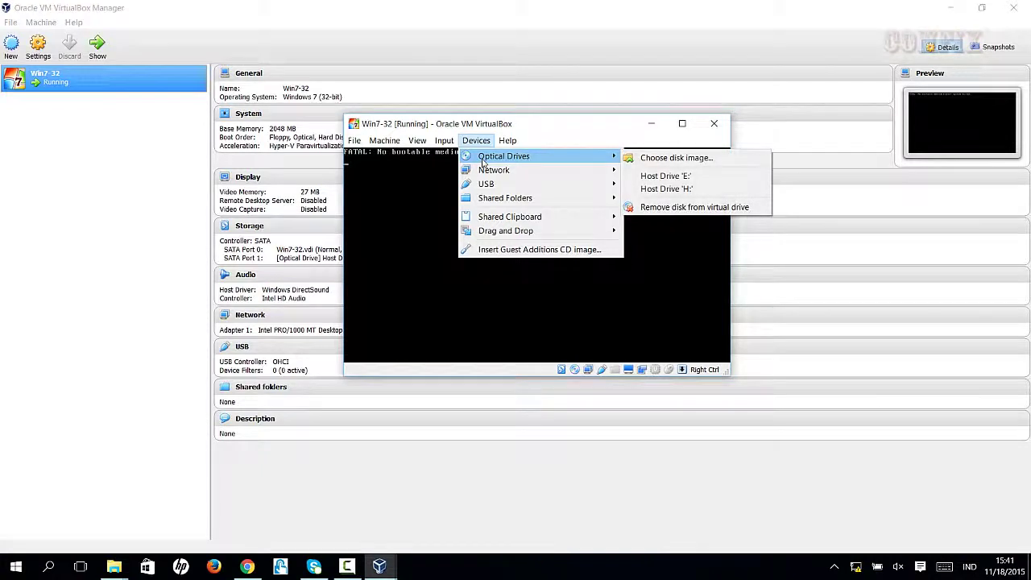
pyautogui.moveTo(494, 200)
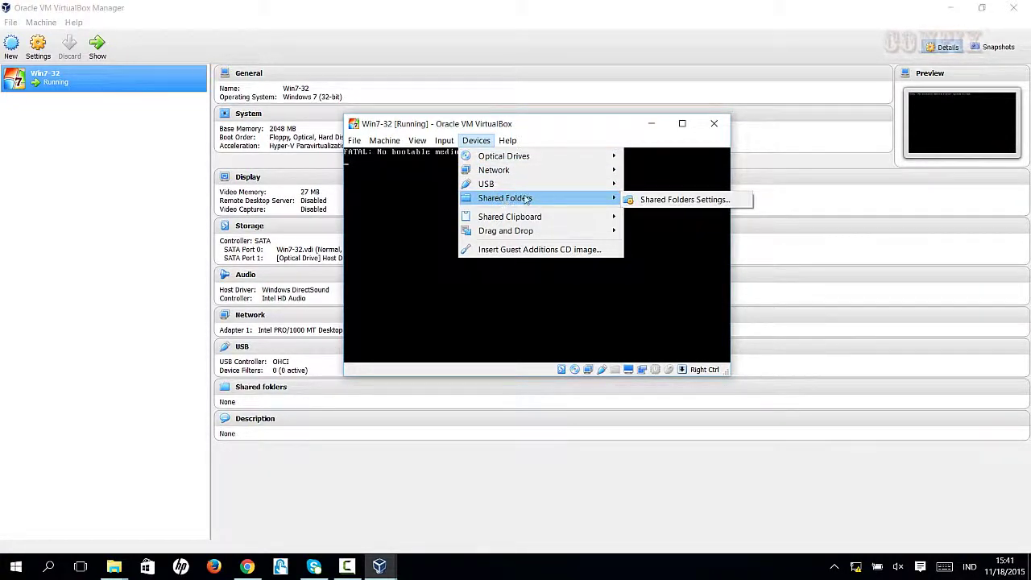
pyautogui.moveTo(549, 185)
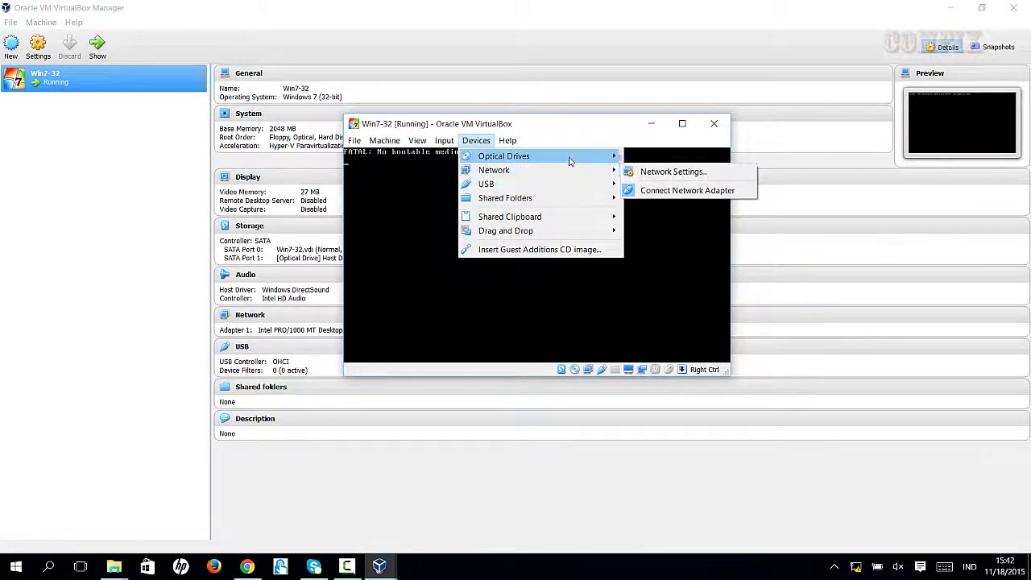
# Load the X86 32bit Windows 7 SP1 ISO from Miscellaneous (G:)\Win 7 as the optical disk image
pyautogui.click(679, 159)
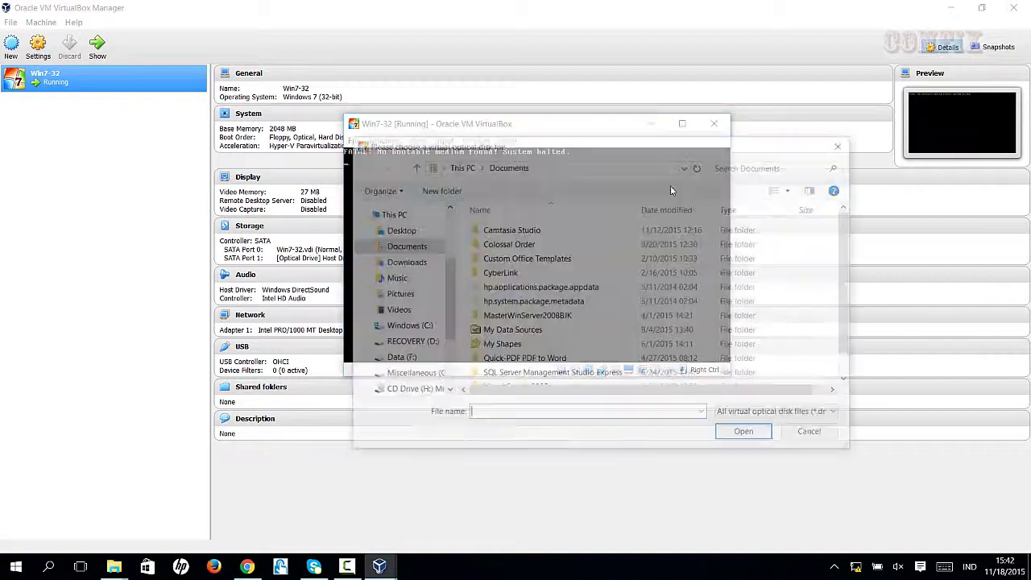
pyautogui.moveTo(451, 323); pyautogui.dragTo(454, 367)
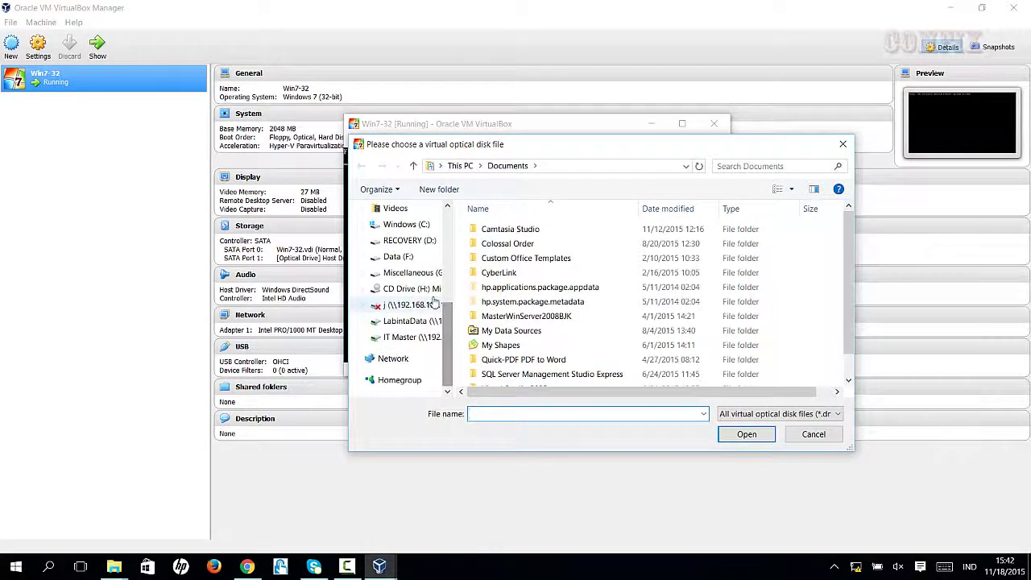
pyautogui.click(427, 273)
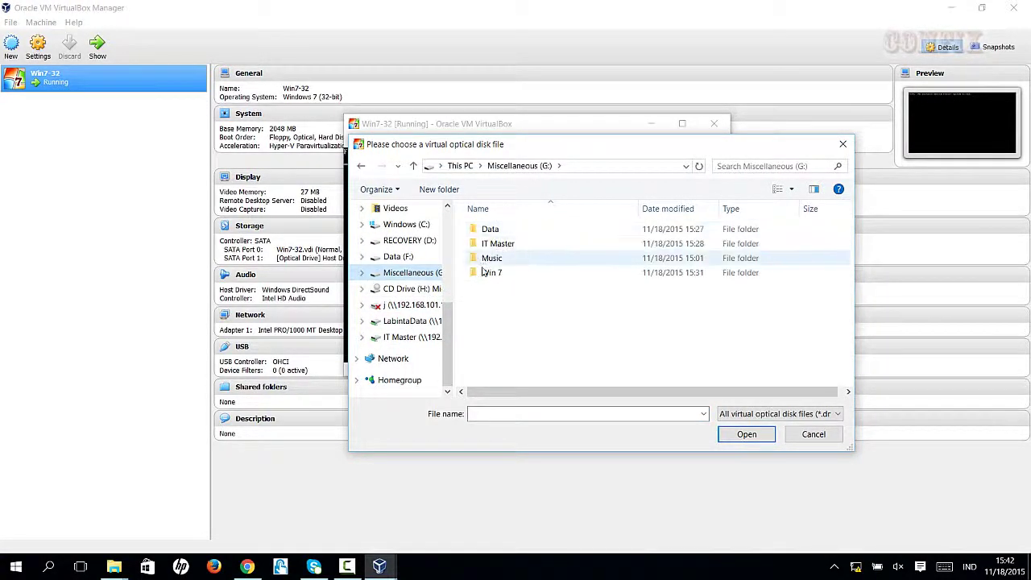
pyautogui.doubleClick(493, 273)
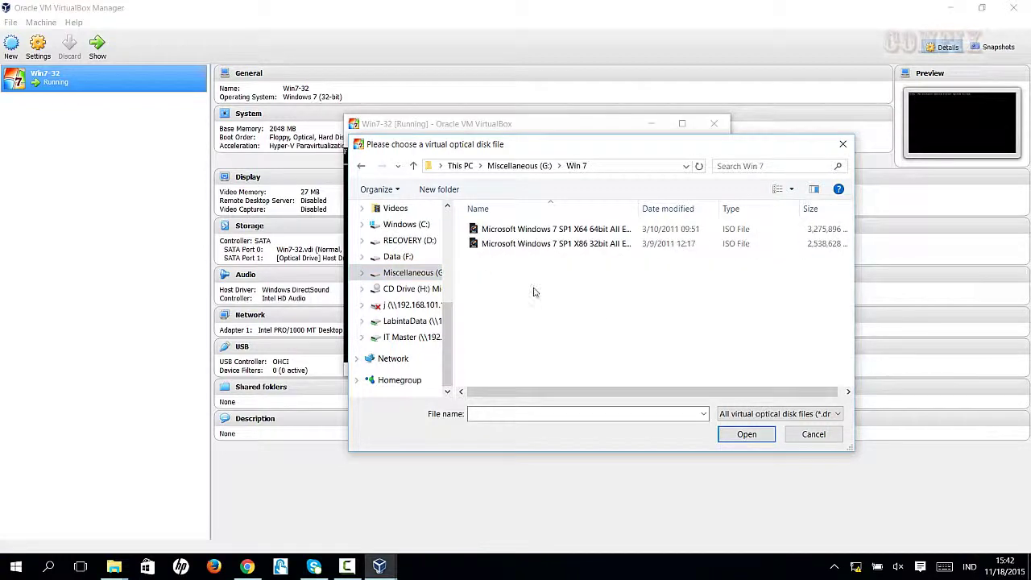
pyautogui.click(594, 246)
pyautogui.click(747, 434)
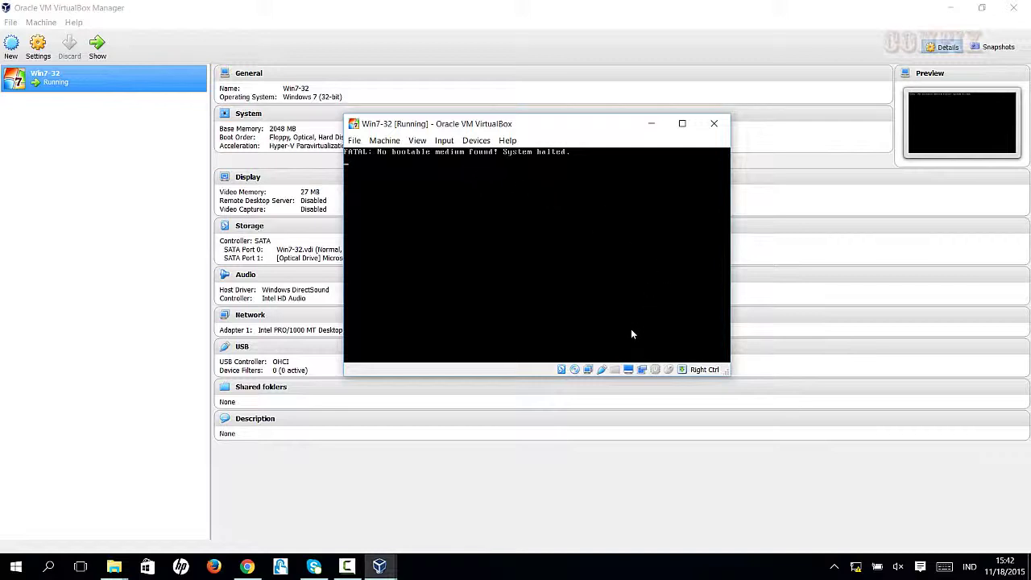
# Decline mouse capture, then choose Machine > Reset for Win7-32
pyautogui.click(566, 264)
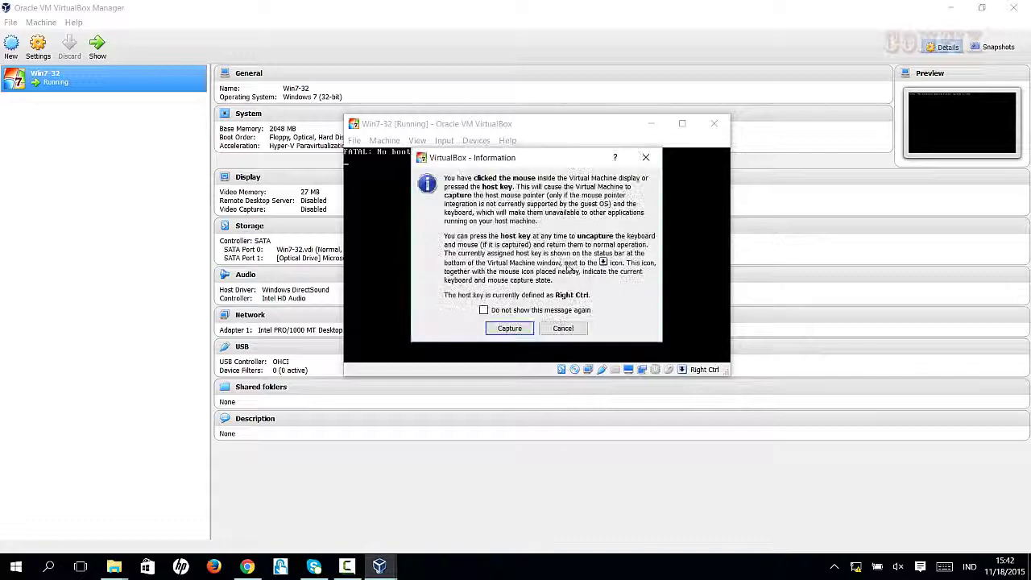
pyautogui.click(563, 329)
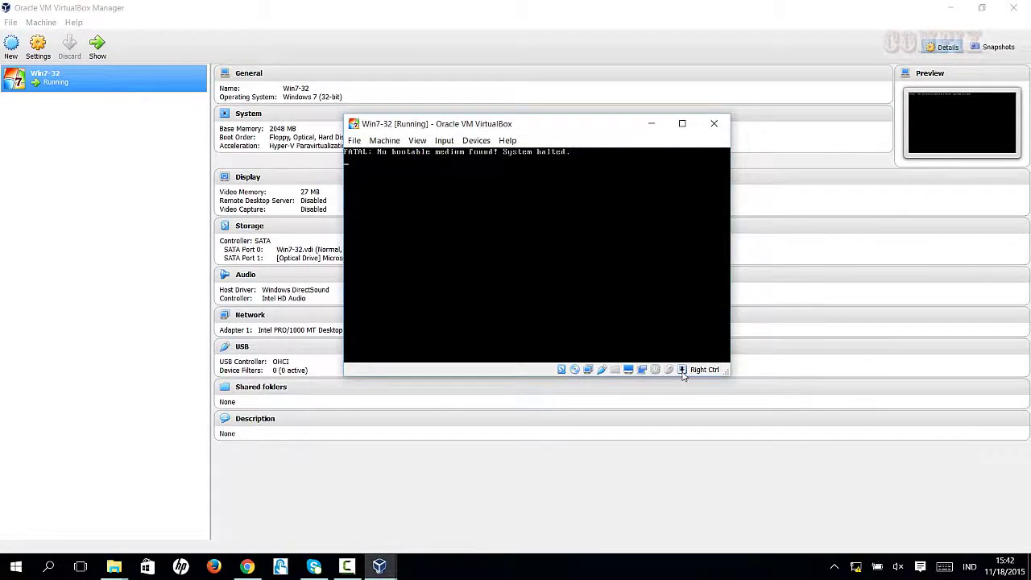
pyautogui.click(355, 141)
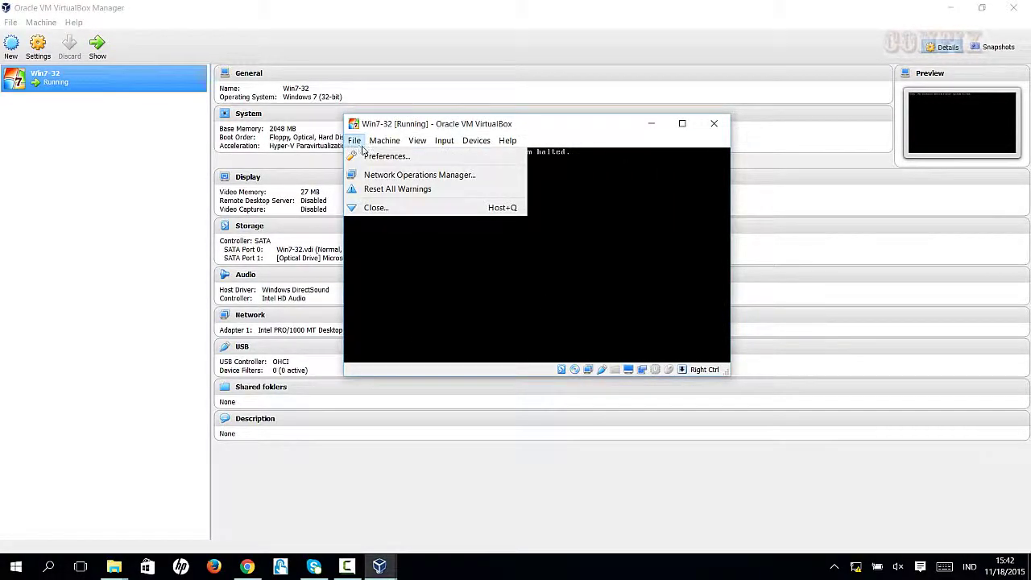
pyautogui.moveTo(385, 140)
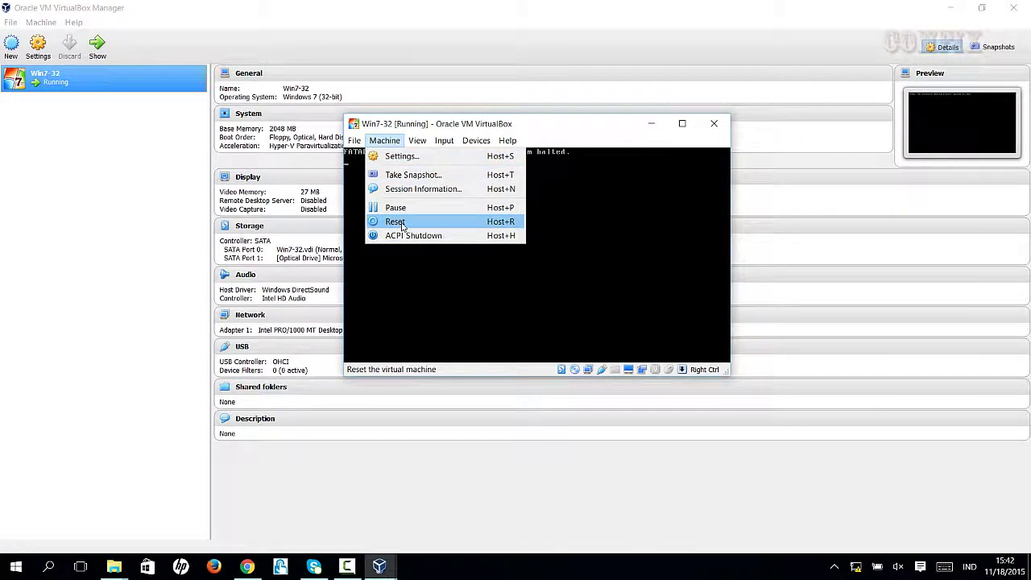
pyautogui.click(412, 222)
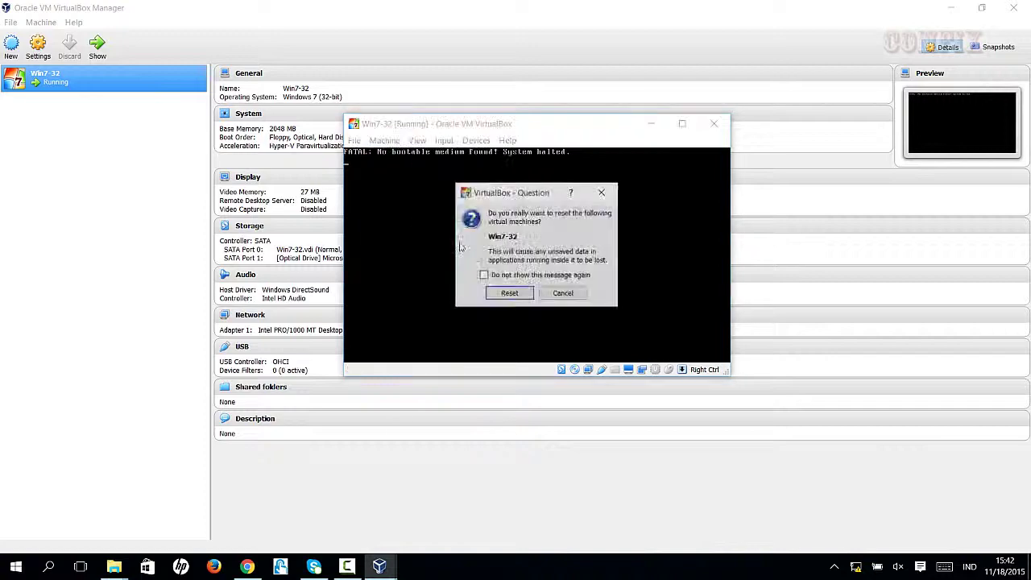
# Confirm the reset so Win7-32 boots from the Windows 7 disc
pyautogui.click(510, 292)
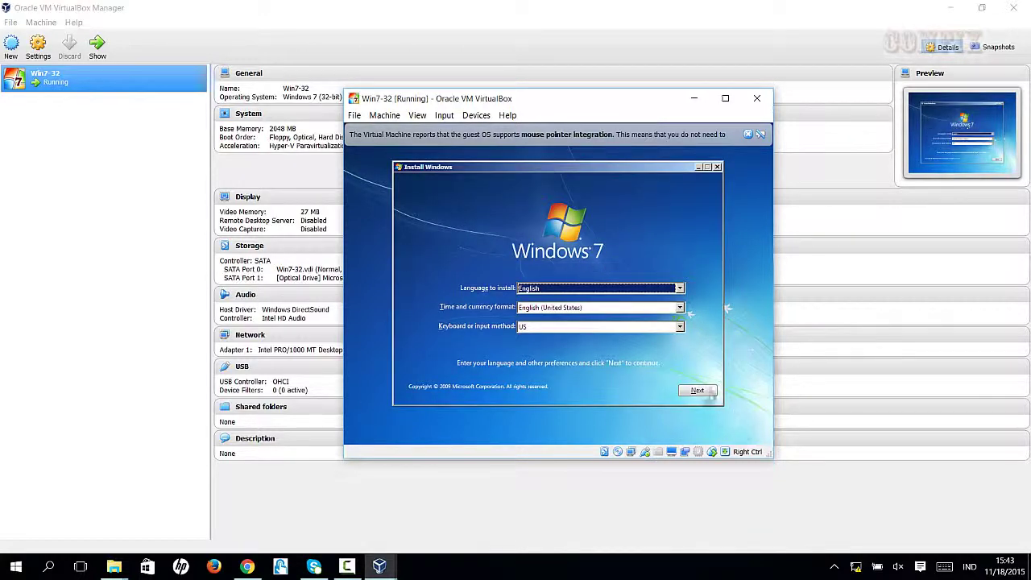
# Begin the Windows 7 installation and pick the Windows 7 Professional edition
pyautogui.click(681, 391)
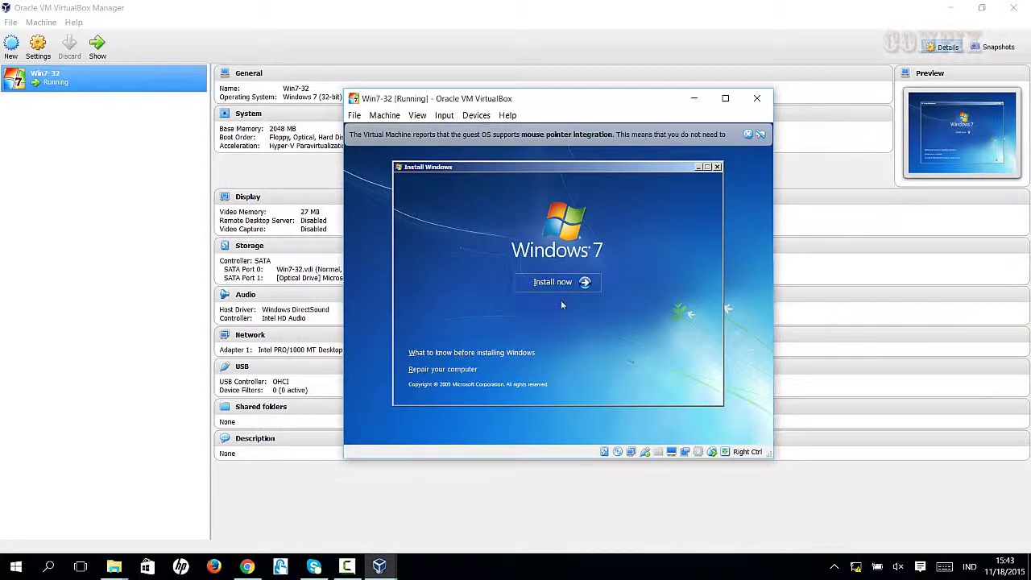
pyautogui.click(550, 281)
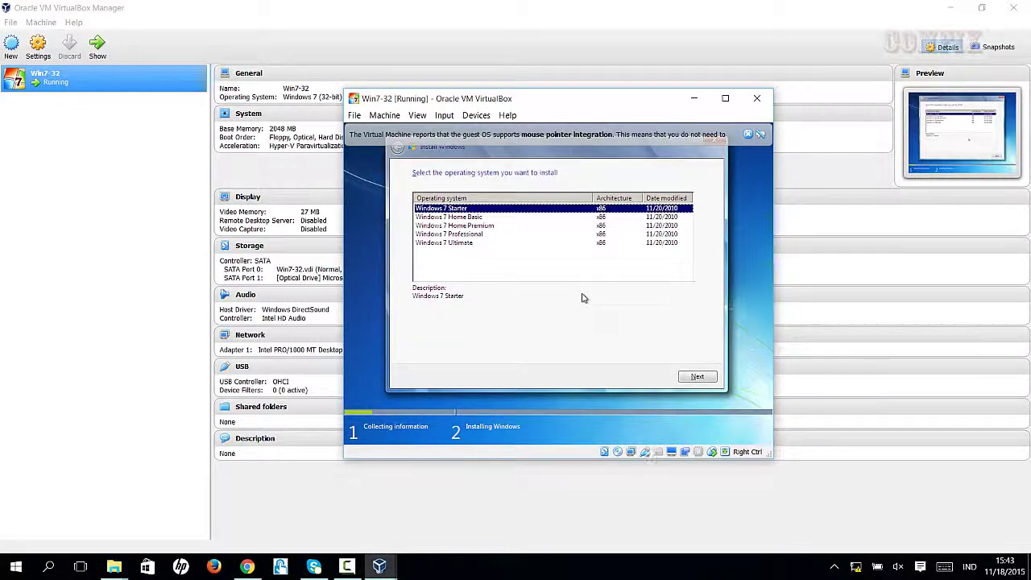
pyautogui.click(449, 235)
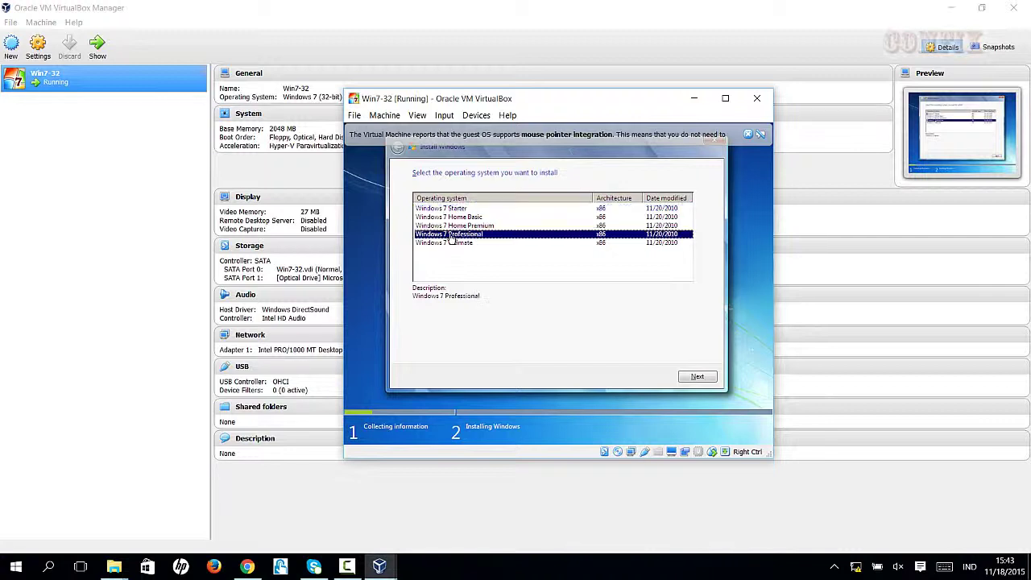
pyautogui.click(697, 378)
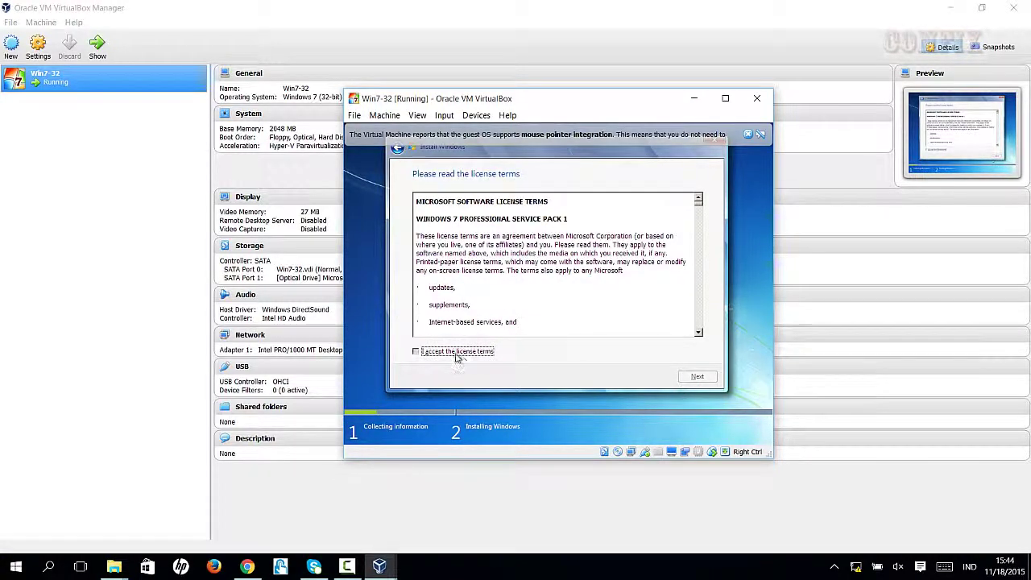
# Accept the license terms and choose a Custom (advanced) fresh installation
pyautogui.click(456, 352)
pyautogui.click(694, 377)
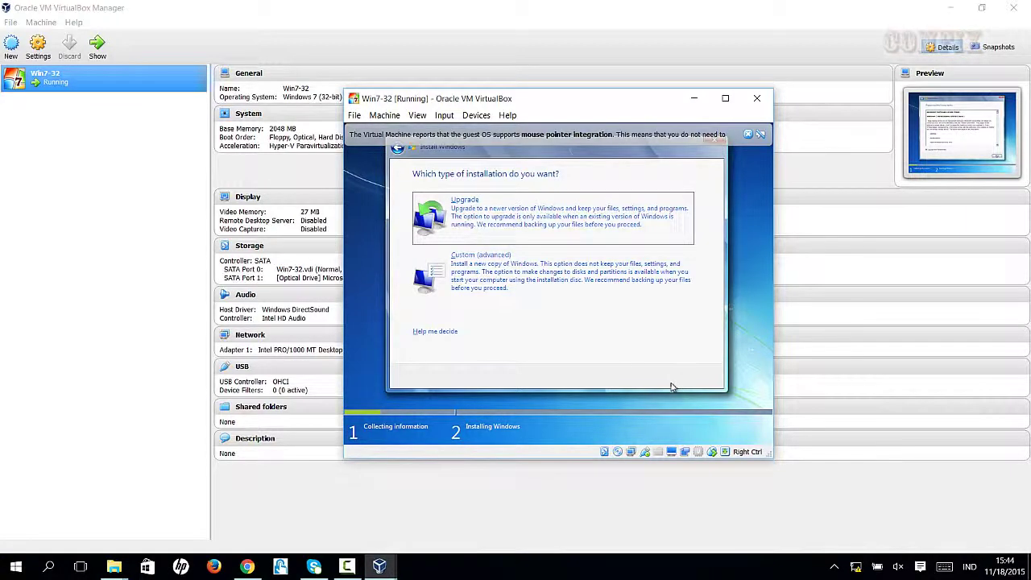
pyautogui.click(523, 271)
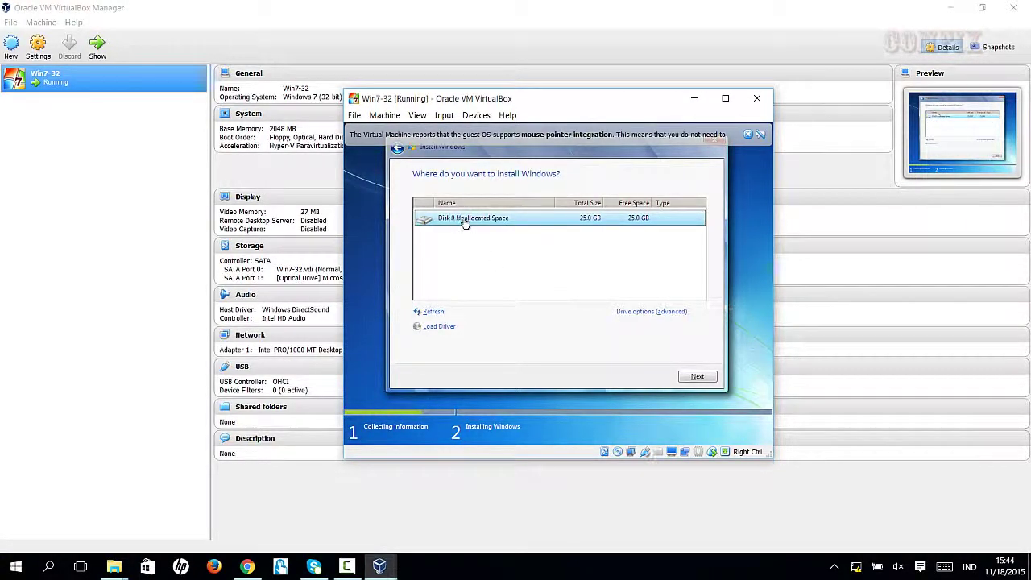
# Install Windows onto Disk 0's 25.0 GB unallocated space and let files copy and expand
pyautogui.click(697, 376)
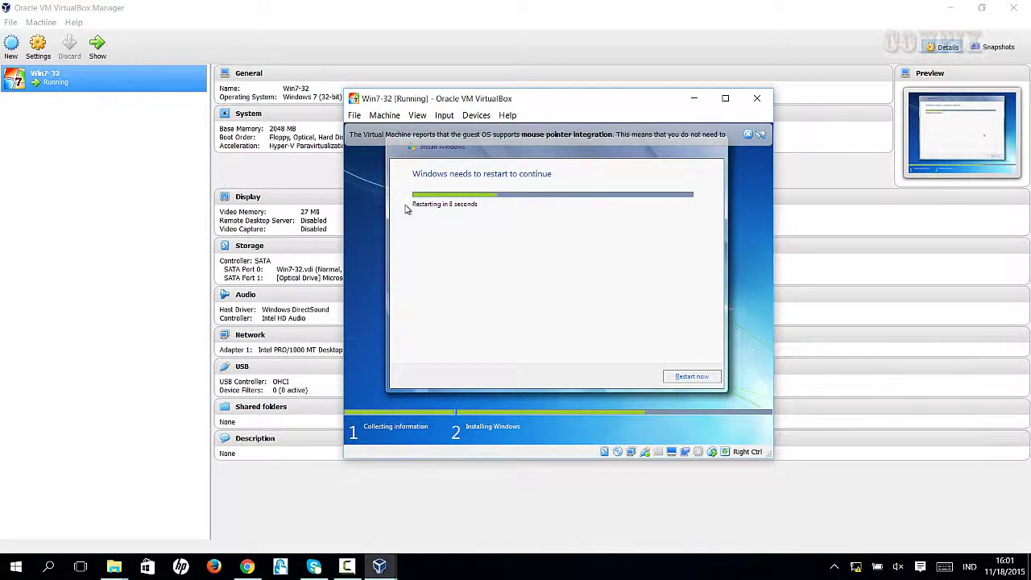
# Restart the VM now so Windows 7 setup continues to the user name page
pyautogui.click(693, 376)
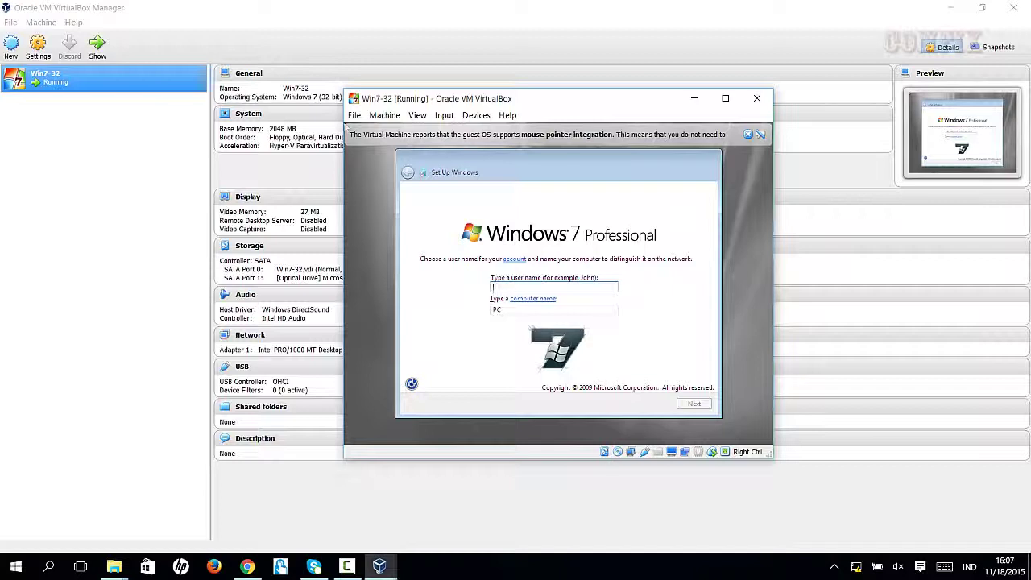
# Create user Admin01 with its computer name, then set the account password and a hint
pyautogui.write('A')
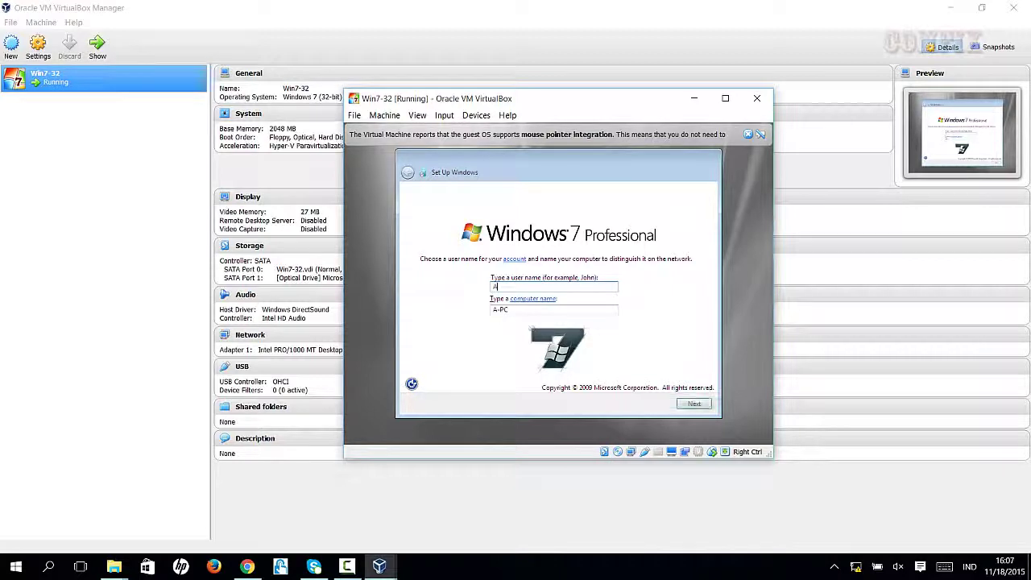
pyautogui.write('dmin01')
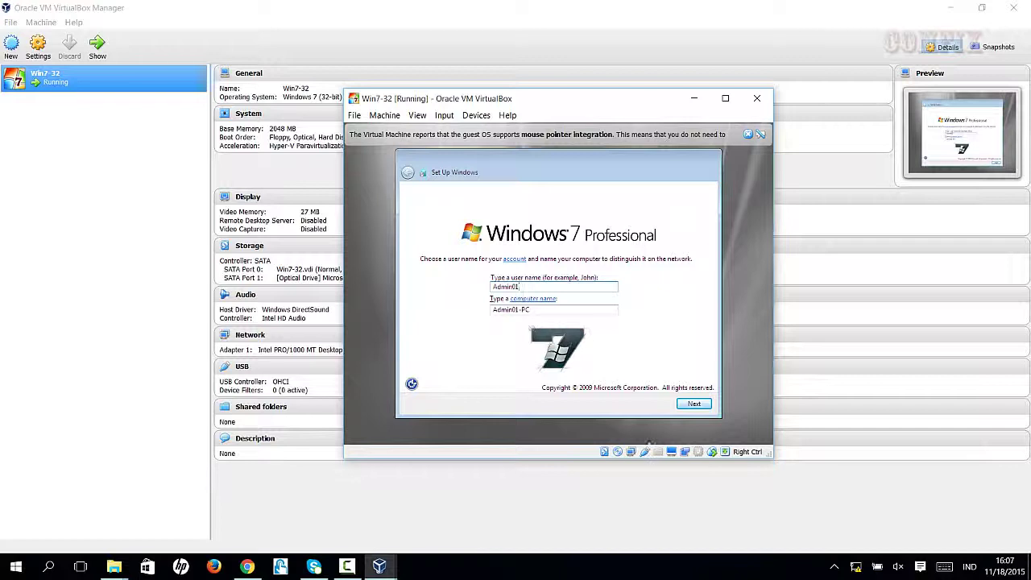
pyautogui.click(694, 404)
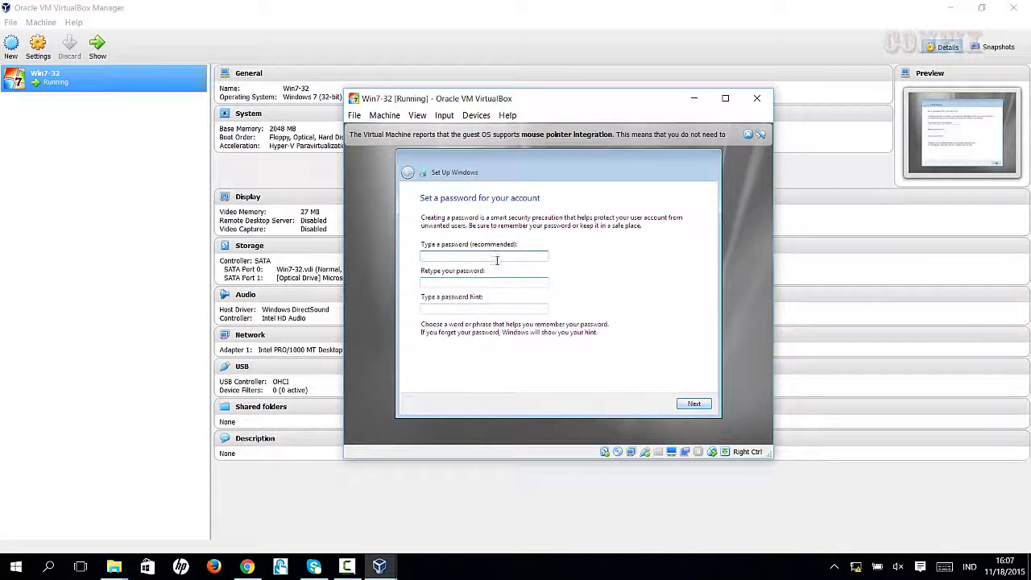
pyautogui.click(497, 255)
pyautogui.write('1234')
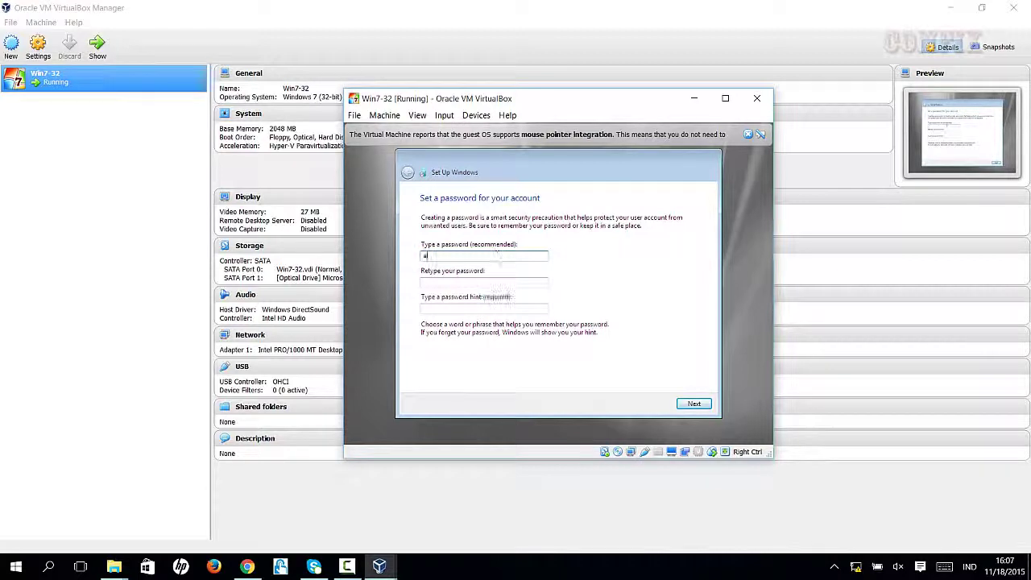
pyautogui.write('5678')
pyautogui.press('Tab')
pyautogui.write('12')
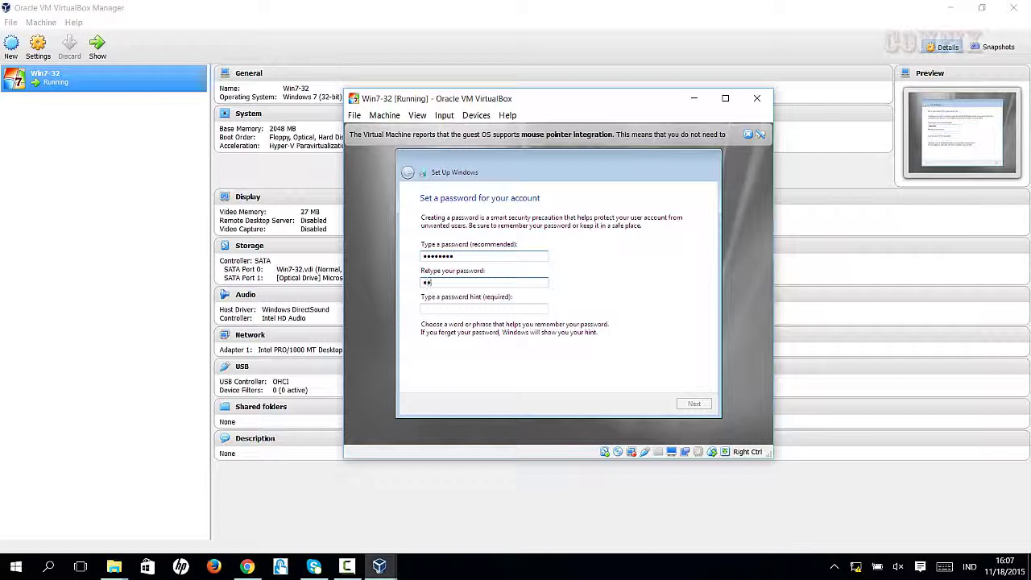
pyautogui.write('345678')
pyautogui.click(436, 311)
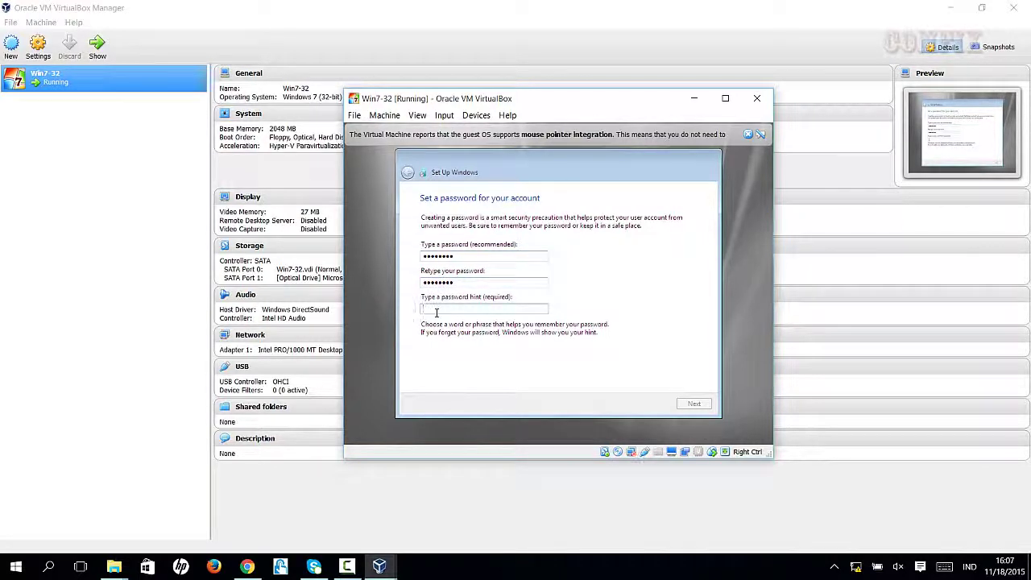
pyautogui.write('12')
pyautogui.click(694, 404)
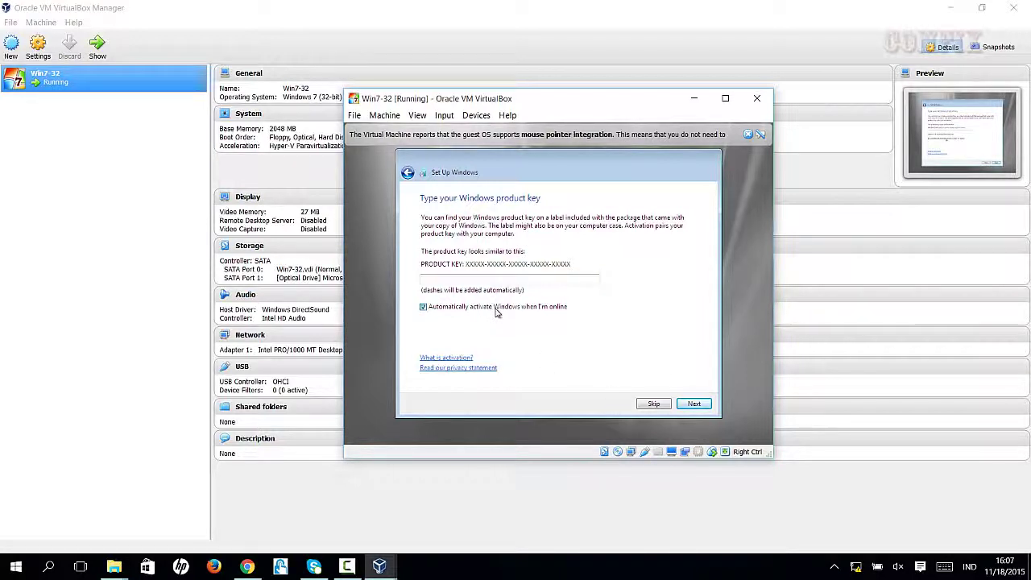
# Skip the product key, choose Ask me later for updates, keep time settings, select Public network
pyautogui.click(654, 404)
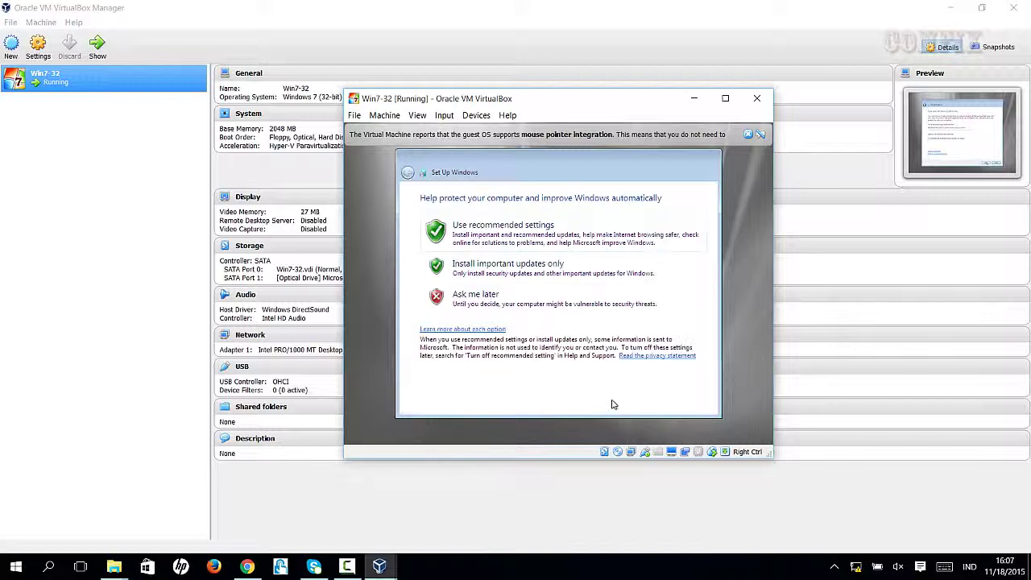
pyautogui.click(572, 303)
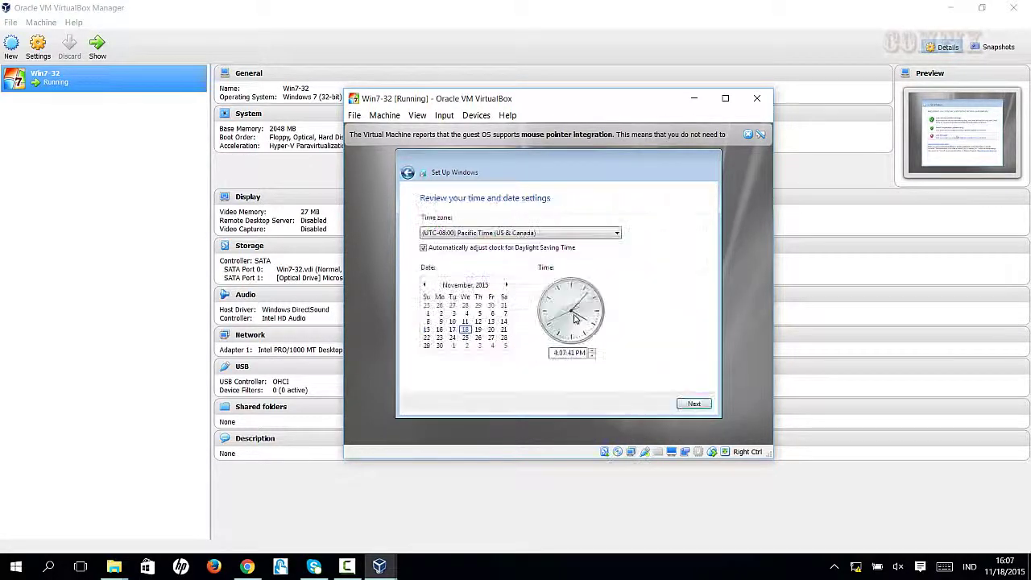
pyautogui.click(693, 403)
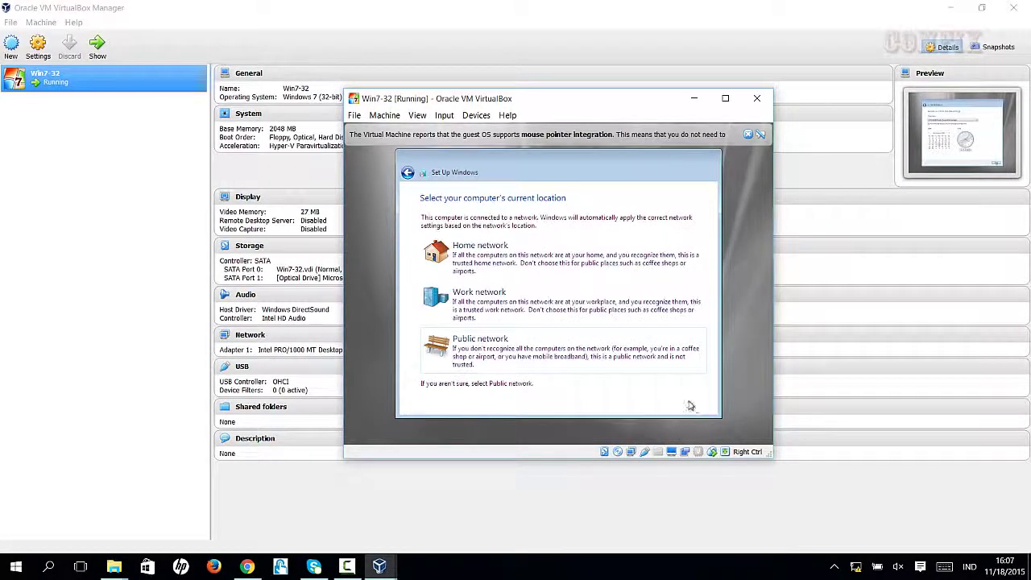
pyautogui.click(469, 342)
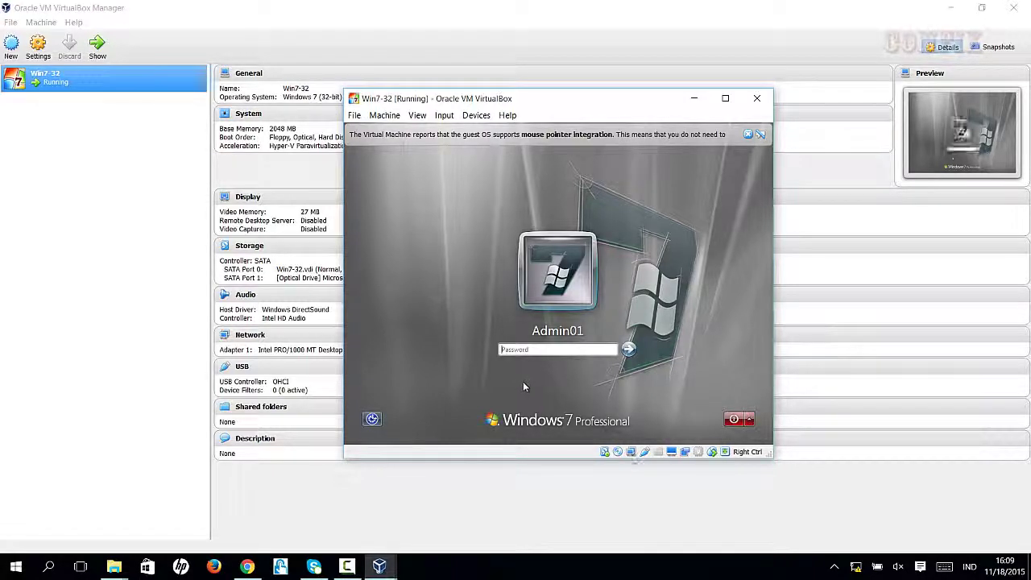
# Enter the account password on the Windows 7 logon screen to reach the desktop
pyautogui.click(545, 348)
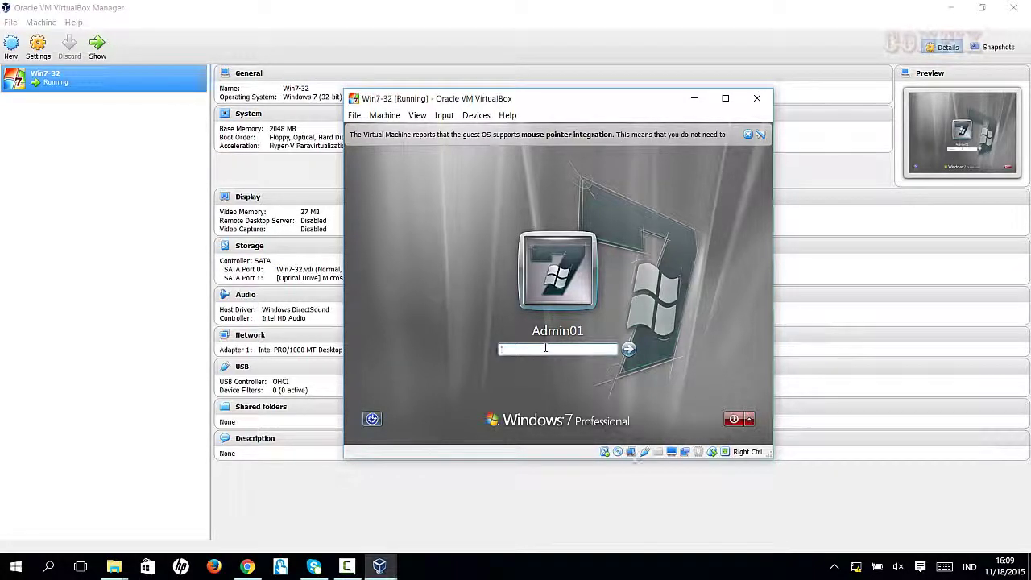
pyautogui.write('••••••••')
pyautogui.press('Return')
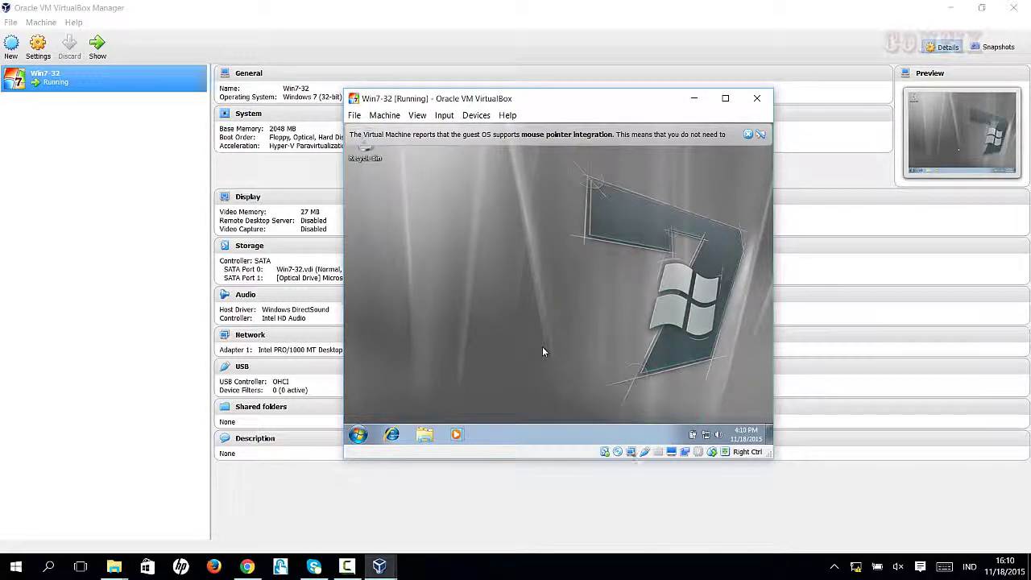
# Open Computer from the Start menu and switch to the empty Network view
pyautogui.click(357, 434)
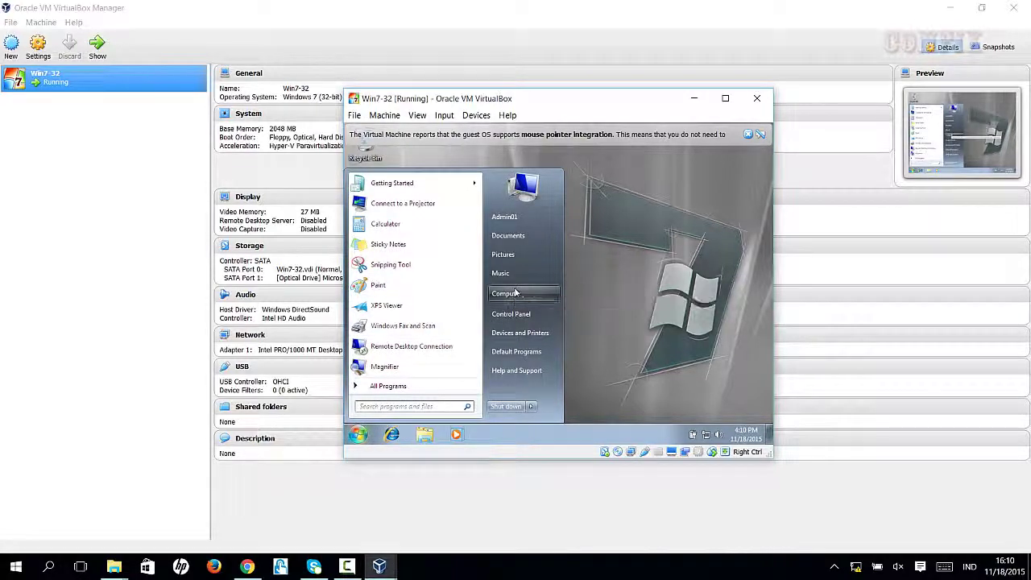
pyautogui.click(507, 293)
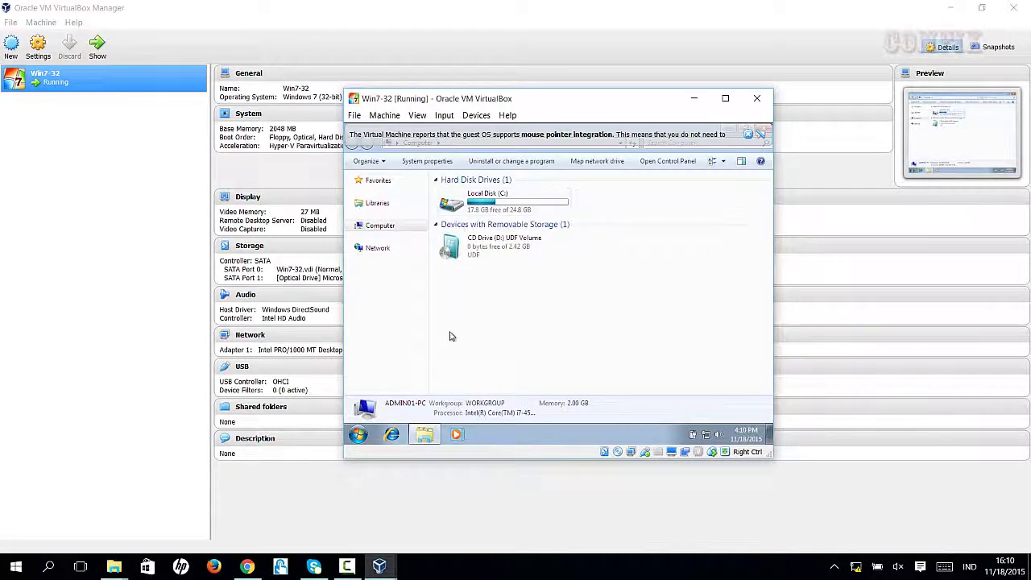
pyautogui.click(379, 250)
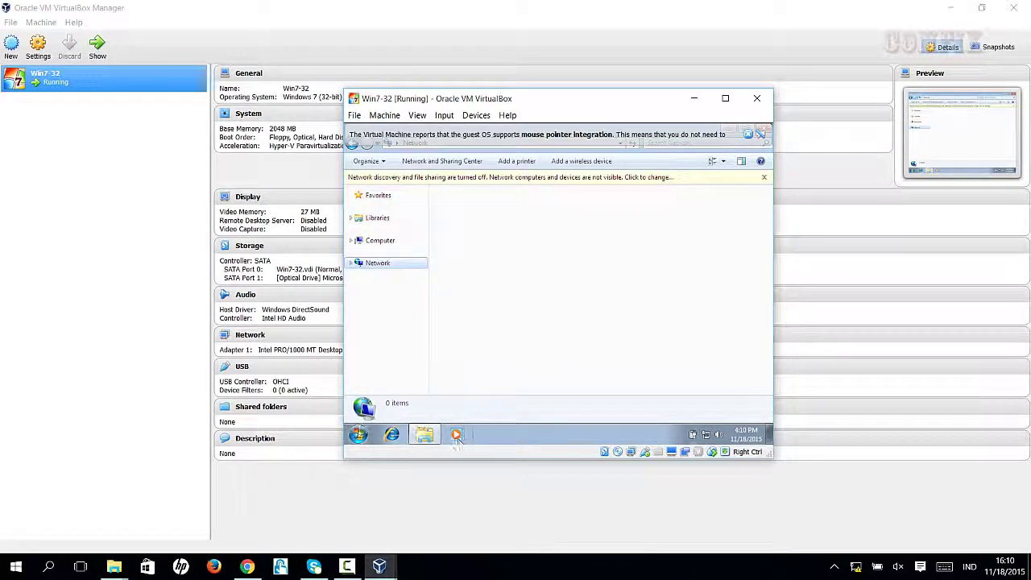
# Launch a command prompt by searching cmd from the Start menu
pyautogui.click(359, 435)
pyautogui.click(400, 406)
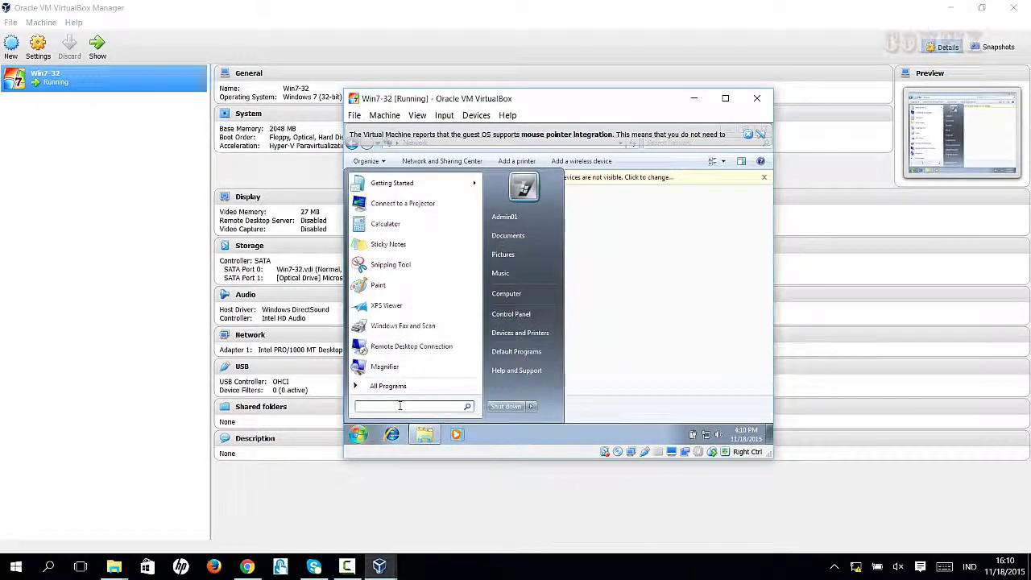
pyautogui.write('cmd')
pyautogui.press('Return')
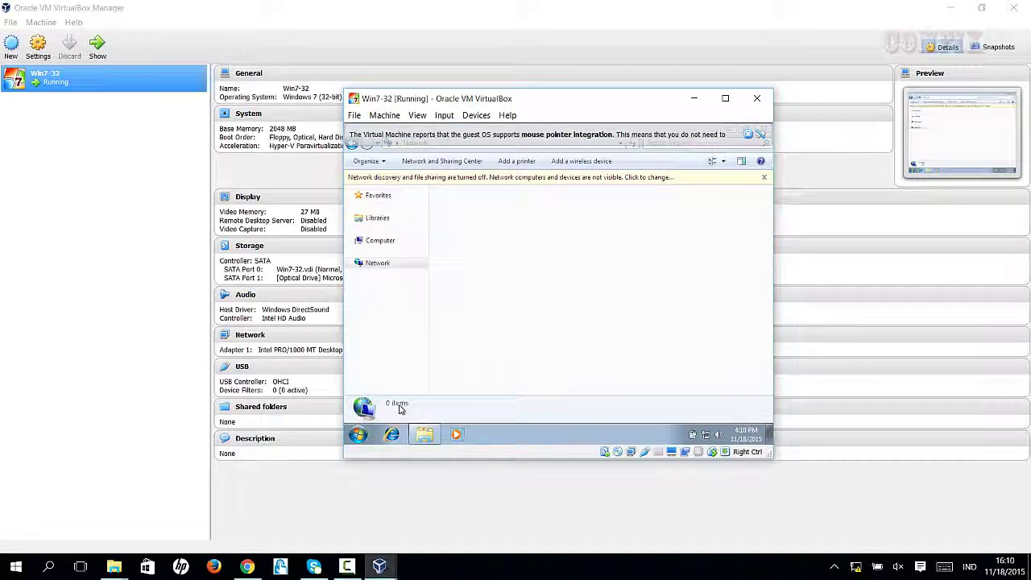
# Run ipconfig /all and review the output showing IPv4 10.0.2.15 and gateway 10.0.2.2
pyautogui.write('ip')
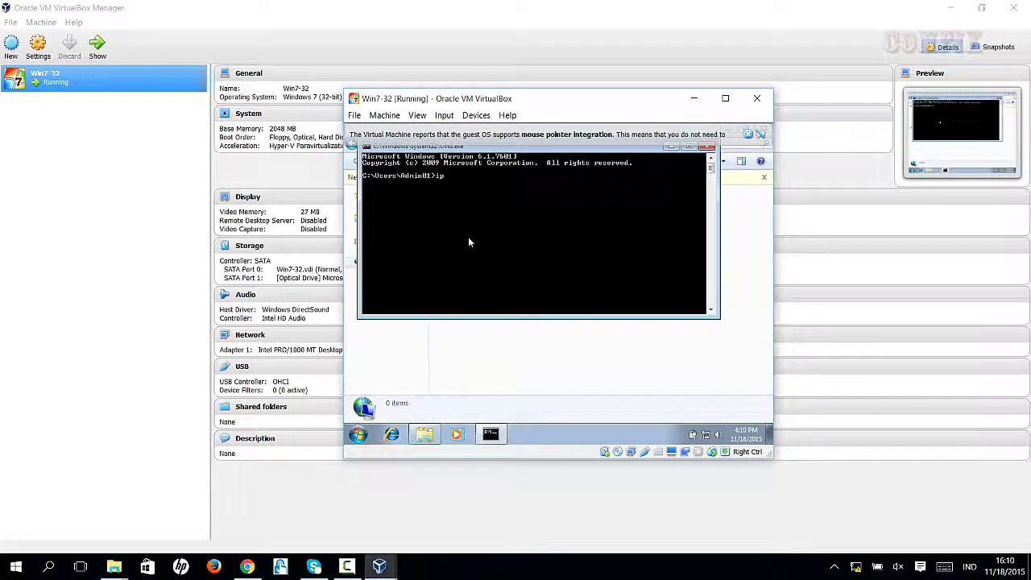
pyautogui.write('config /all')
pyautogui.press('Return')
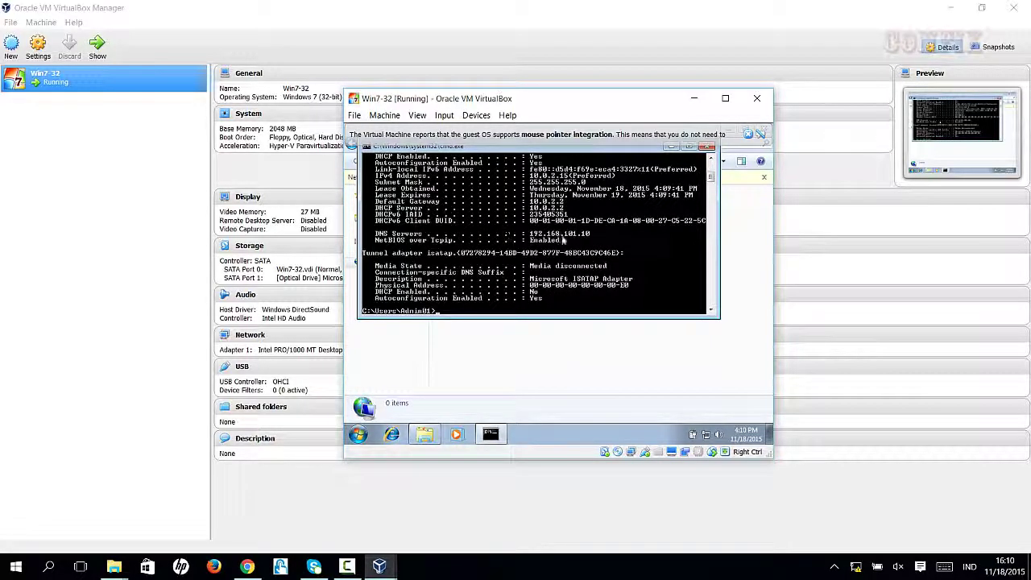
pyautogui.scroll(3, 592, 235)
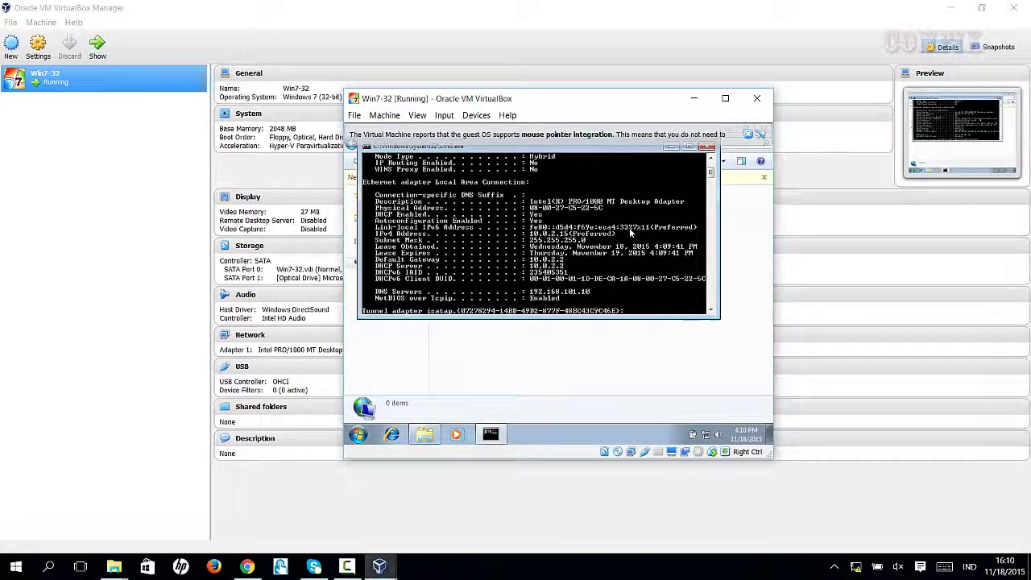
pyautogui.scroll(3, 631, 233)
pyautogui.scroll(-4, 631, 233)
pyautogui.scroll(-9, 629, 227)
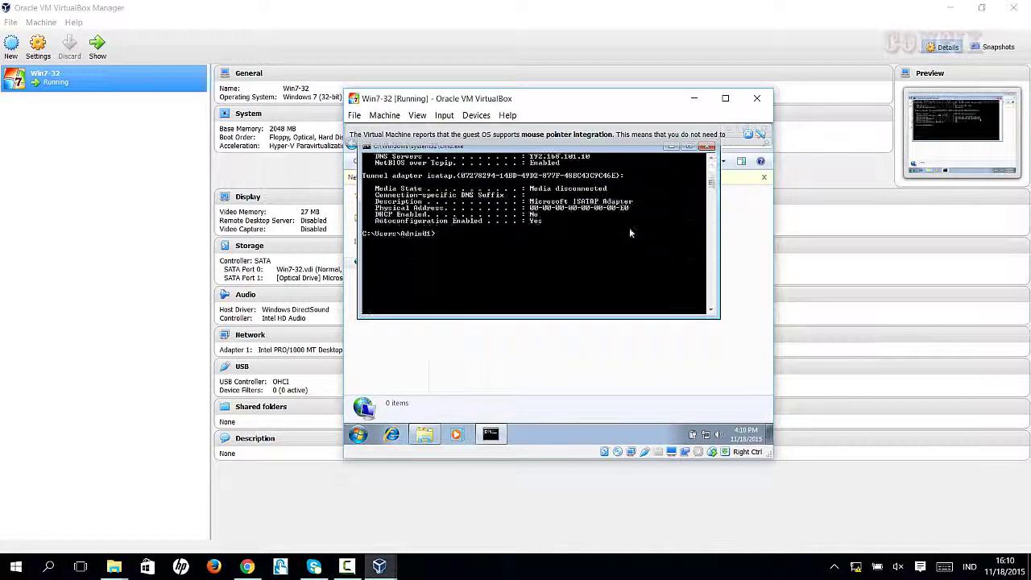
pyautogui.scroll(4, 629, 227)
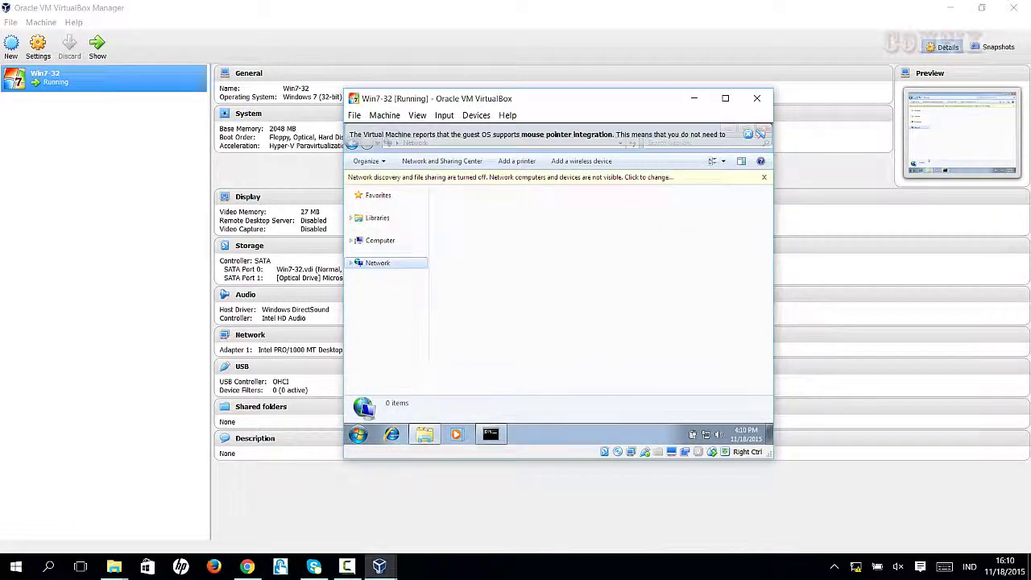
# Open the Computer window via Start > All Programs > Accessories
pyautogui.click(358, 436)
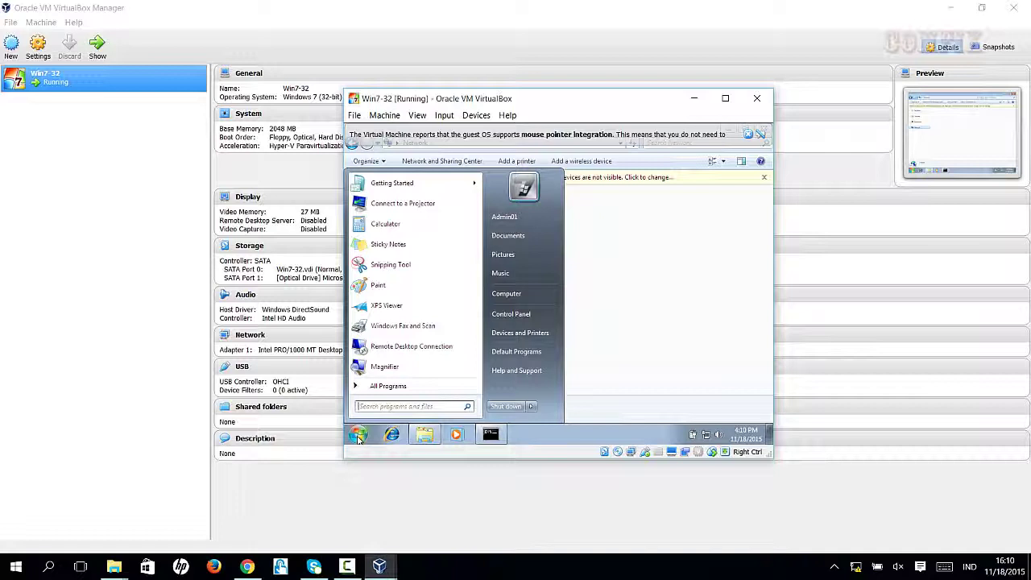
pyautogui.click(382, 385)
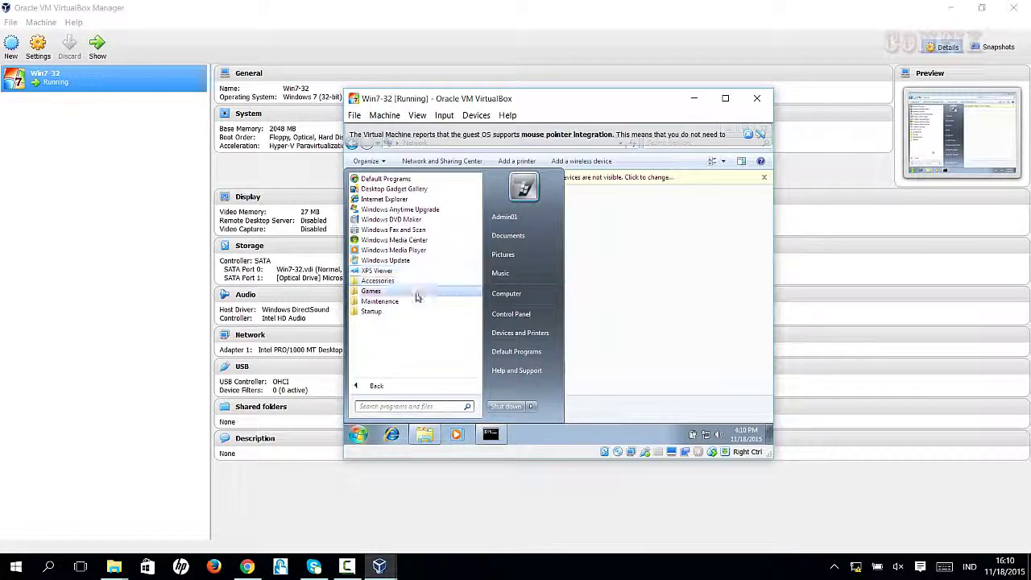
pyautogui.click(377, 280)
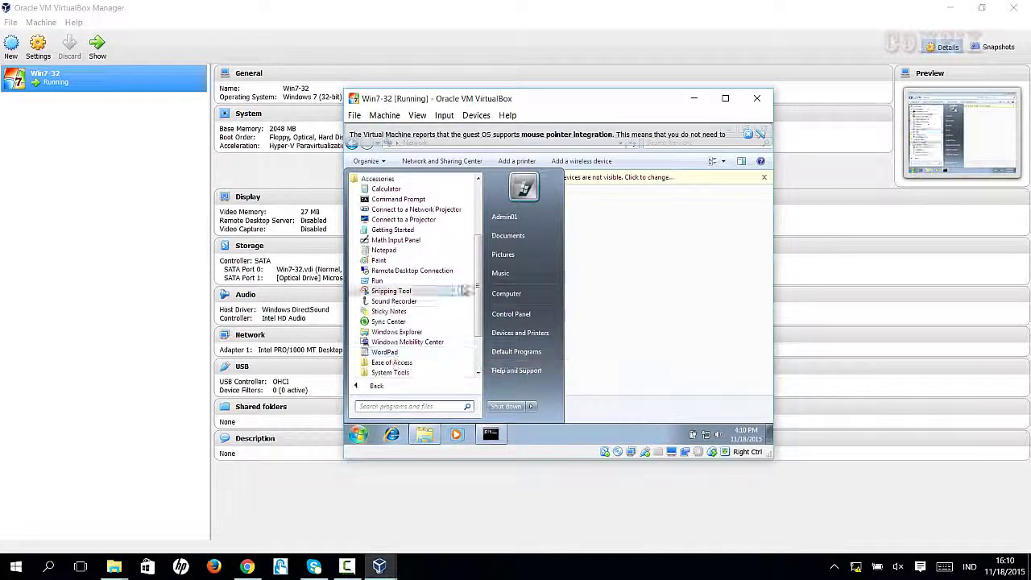
pyautogui.moveTo(481, 284); pyautogui.dragTo(483, 316)
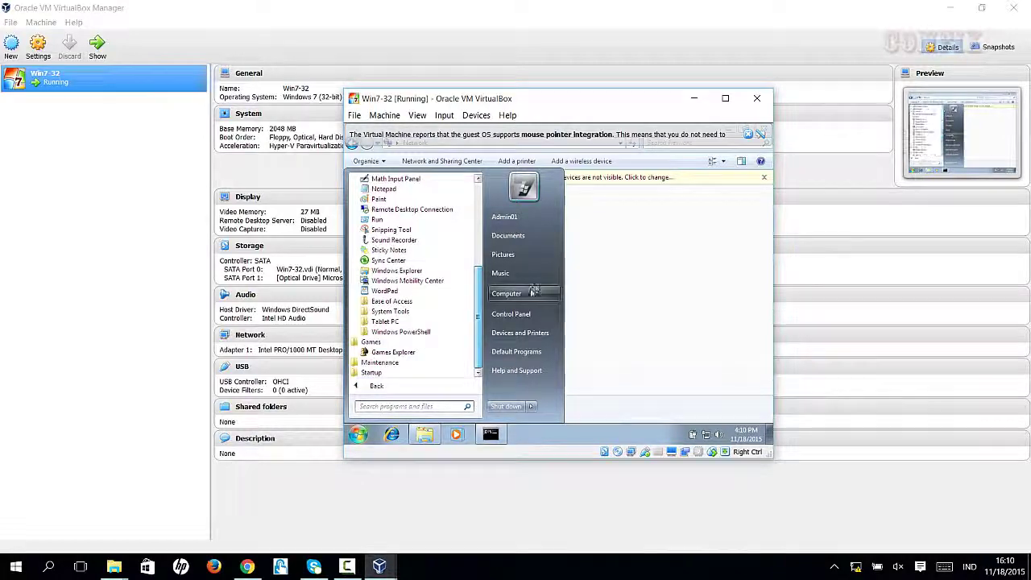
pyautogui.click(507, 293)
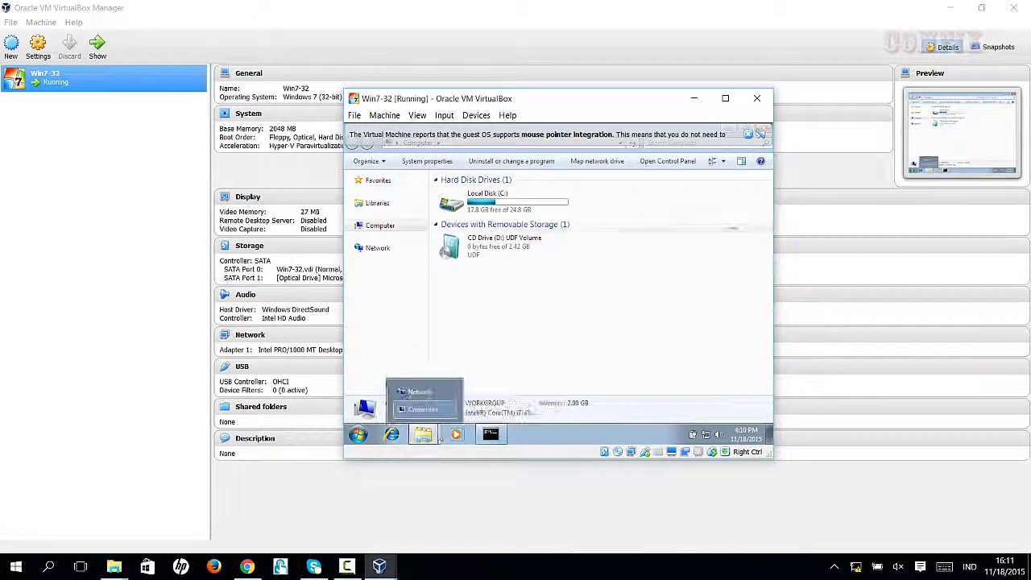
# Dismiss the mouse integration notice and close the Explorer and command prompt windows
pyautogui.click(760, 133)
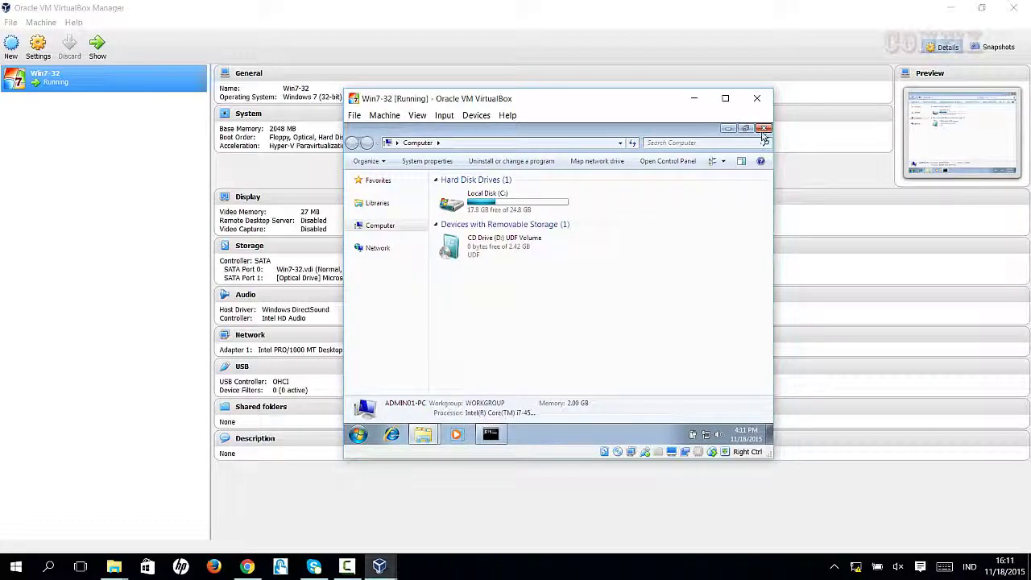
pyautogui.click(763, 130)
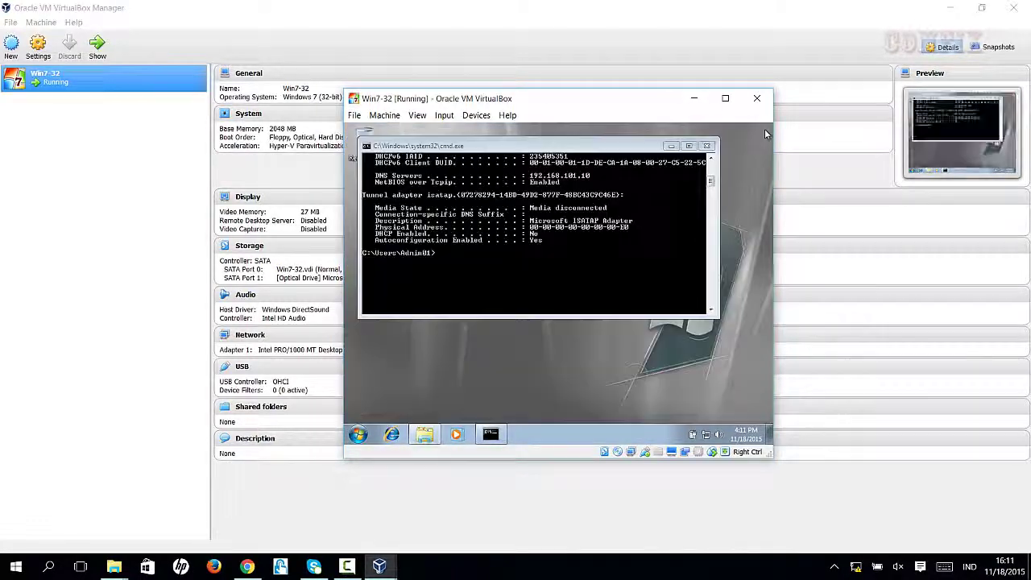
pyautogui.click(707, 145)
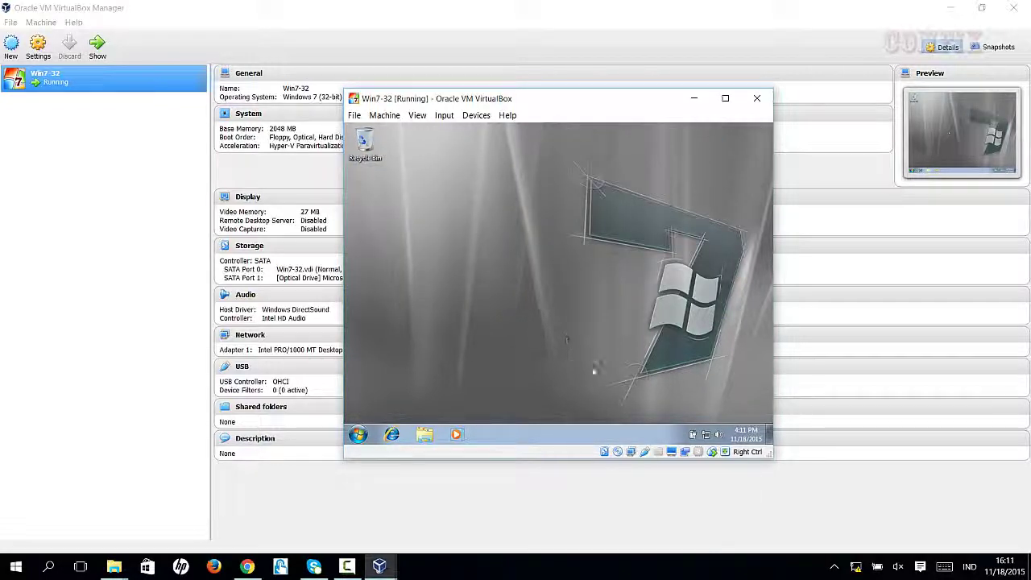
pyautogui.click(347, 567)
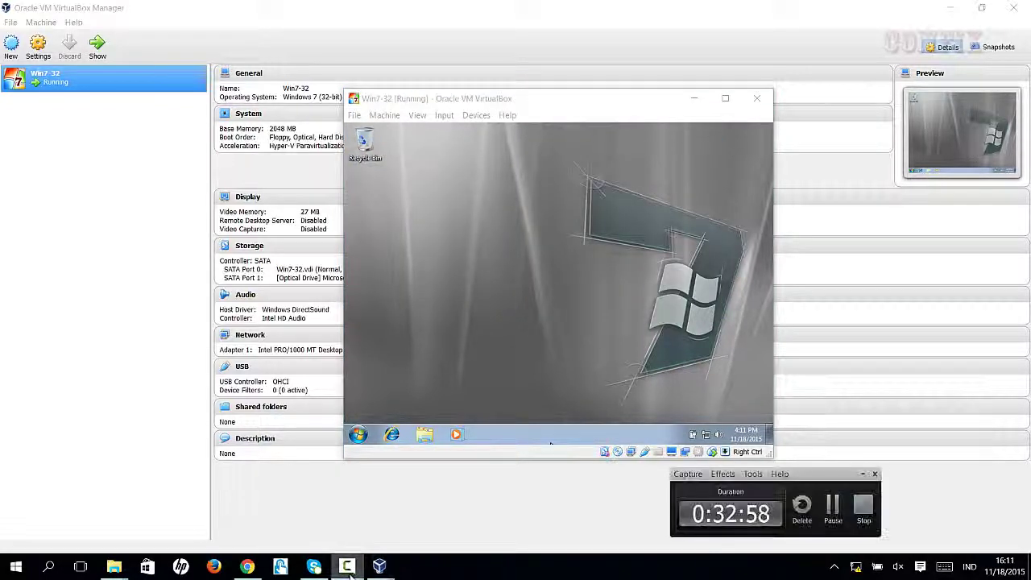